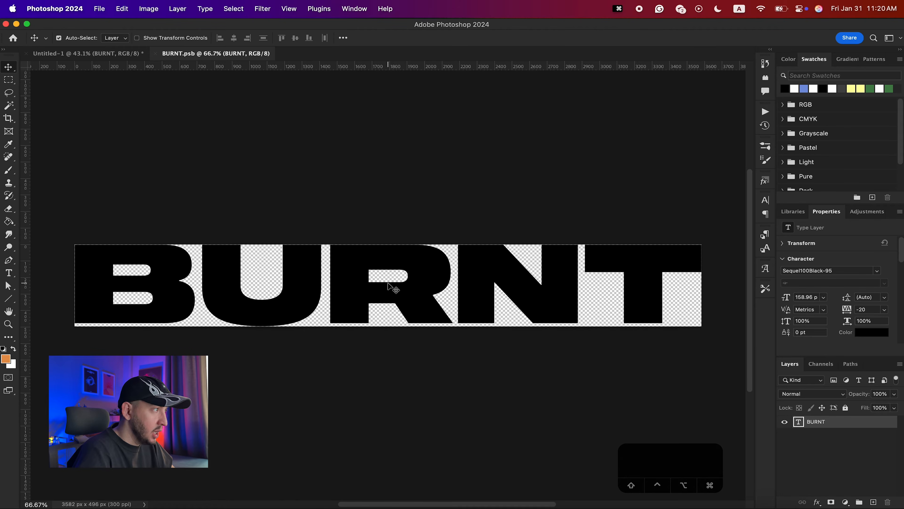
# - Switch to the Untitled-1 document and duplicate the BURNT smart object layer
pyautogui.click(155, 54)
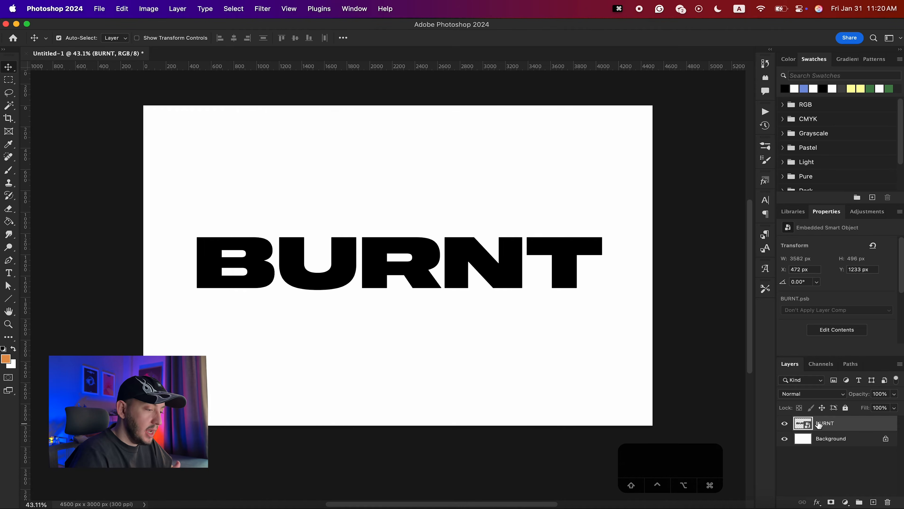
pyautogui.press('super')
pyautogui.press('super+j')
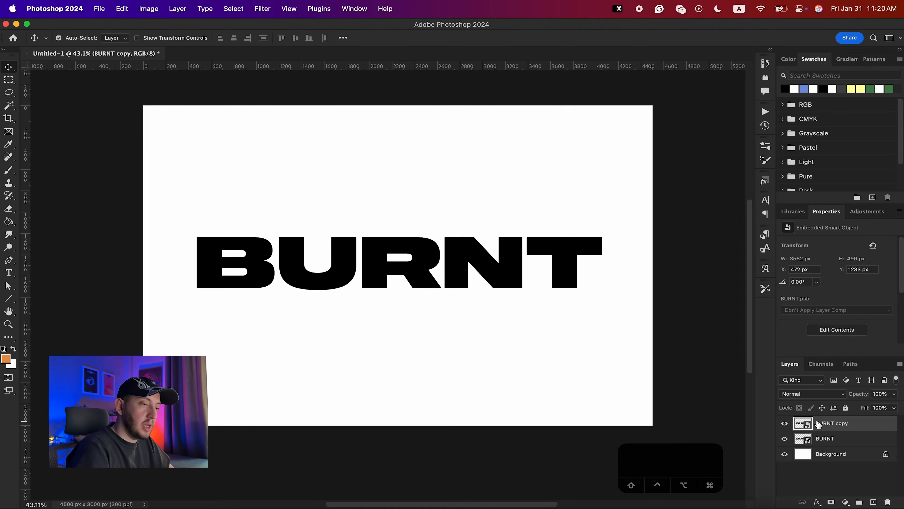
# - Rename the duplicate layer as BURNT 2 and hide it
pyautogui.doubleClick(842, 425)
pyautogui.doubleClick(842, 424)
pyautogui.write('2')
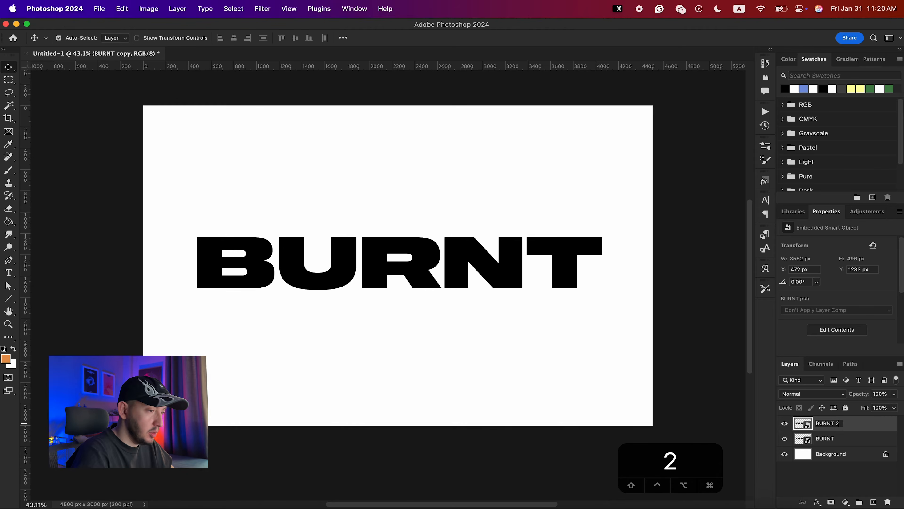
pyautogui.press('Return')
pyautogui.click(784, 423)
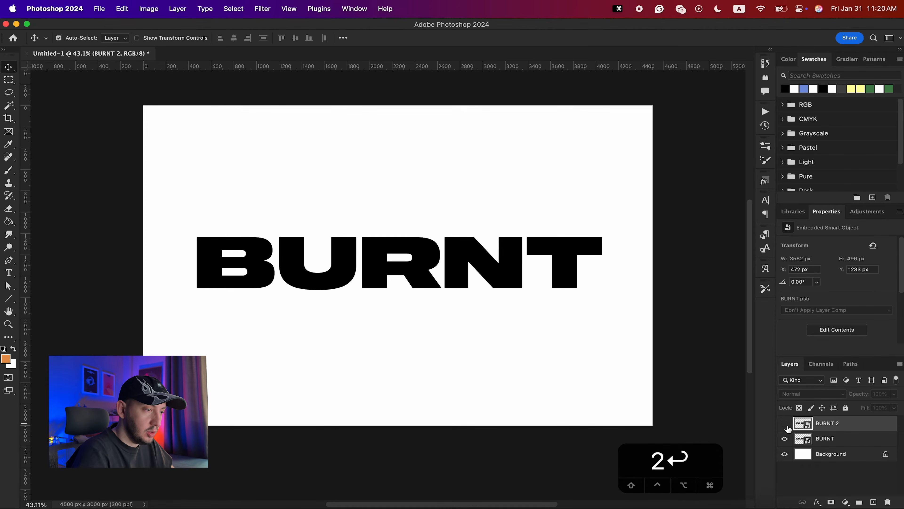
# - Apply a Gaussian Blur with a radius of about 36 pixels to the BURNT layer
pyautogui.click(851, 441)
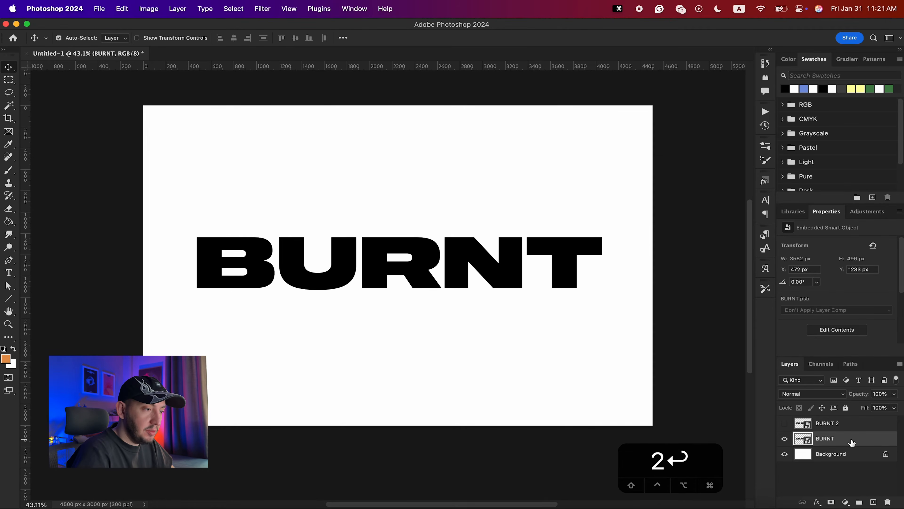
pyautogui.click(260, 10)
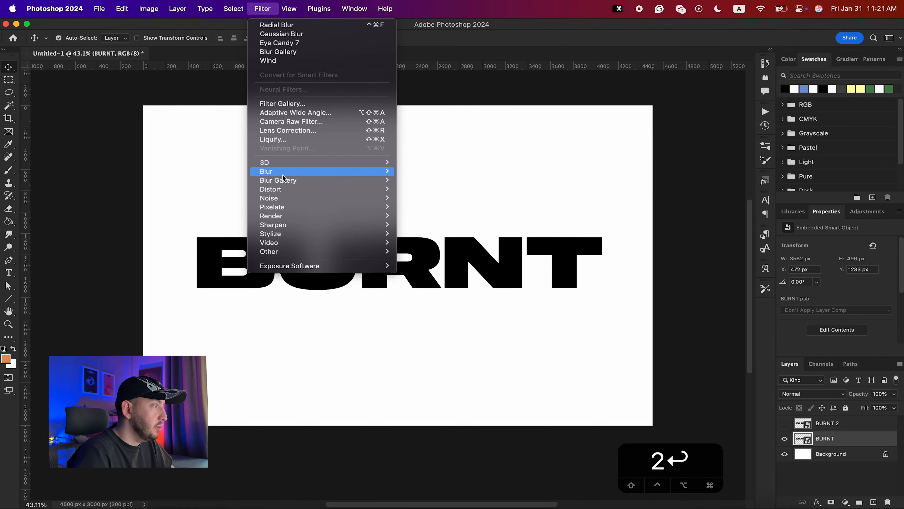
pyautogui.moveTo(281, 173)
pyautogui.click(425, 207)
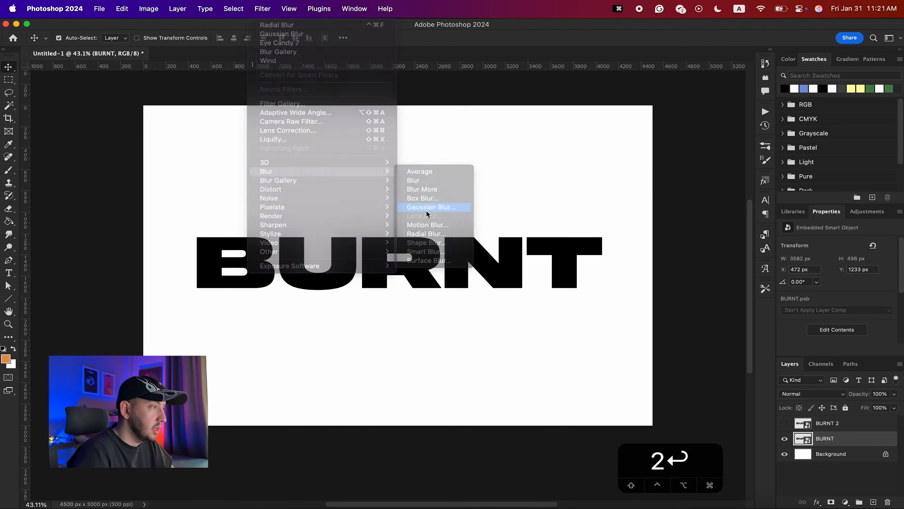
pyautogui.moveTo(578, 389); pyautogui.dragTo(587, 391)
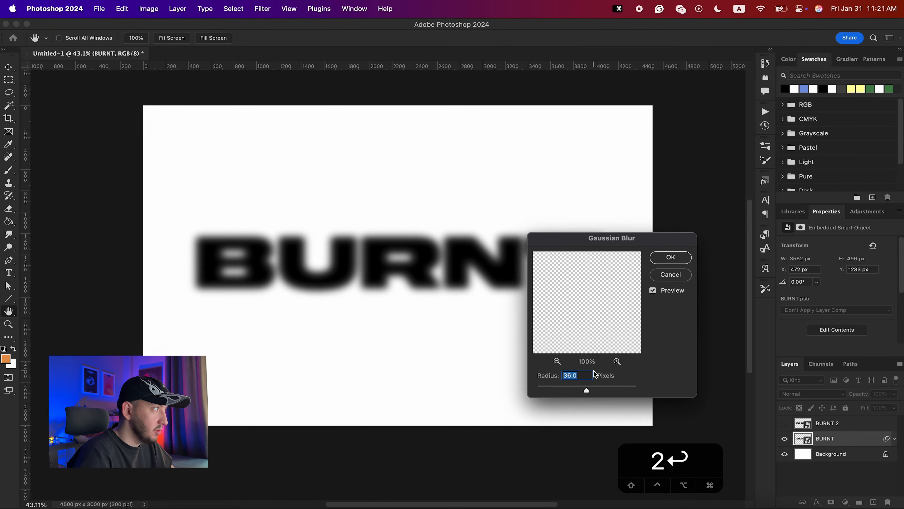
pyautogui.press('Return')
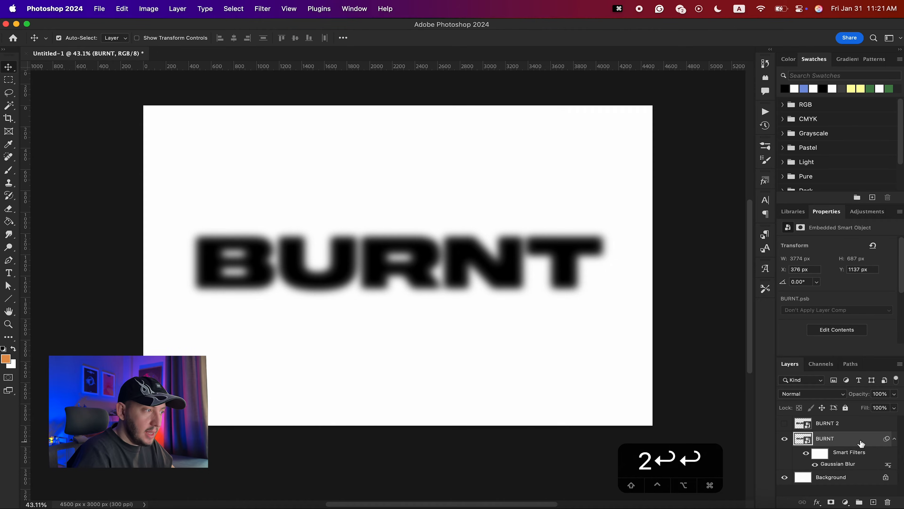
# - Add a Gradient Map adjustment layer above the blurred BURNT layer
pyautogui.click(846, 502)
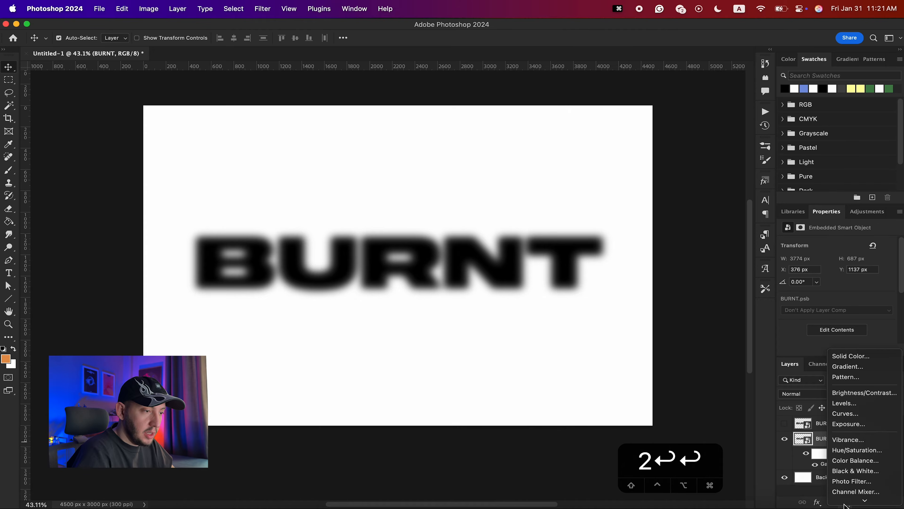
pyautogui.click(787, 463)
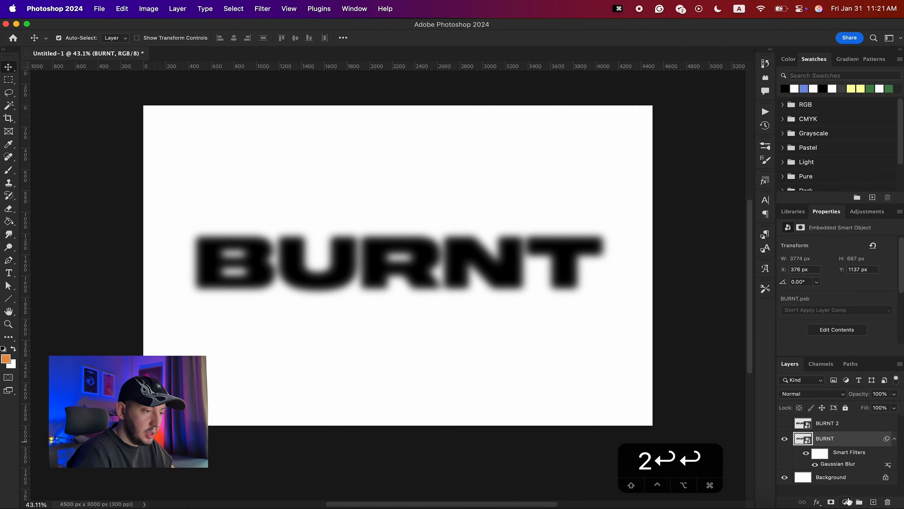
pyautogui.click(848, 502)
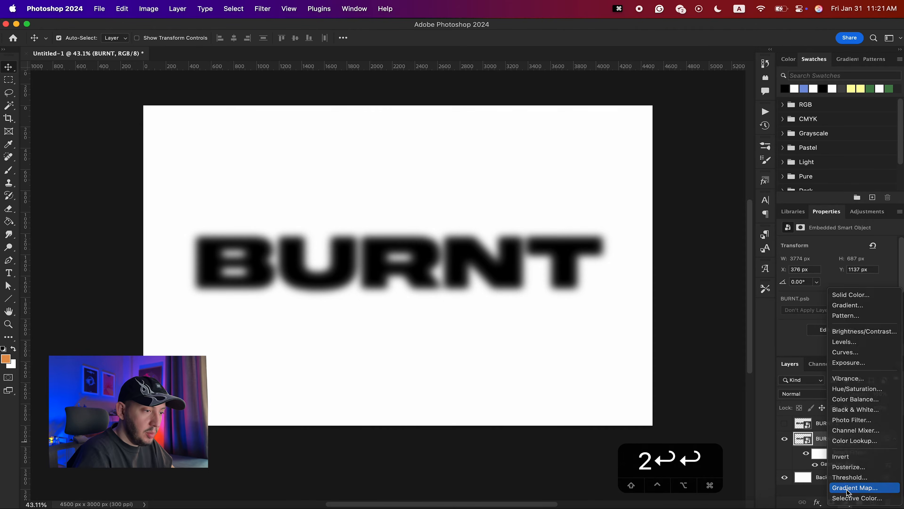
pyautogui.click(848, 493)
# - In the gradient editor, apply the third preset from the COLD folder of the Dersign Syndrome gradient map pack
pyautogui.click(829, 248)
pyautogui.scroll(-5, 605, 200)
pyautogui.press('BackSpace')
pyautogui.press('BackSpace')
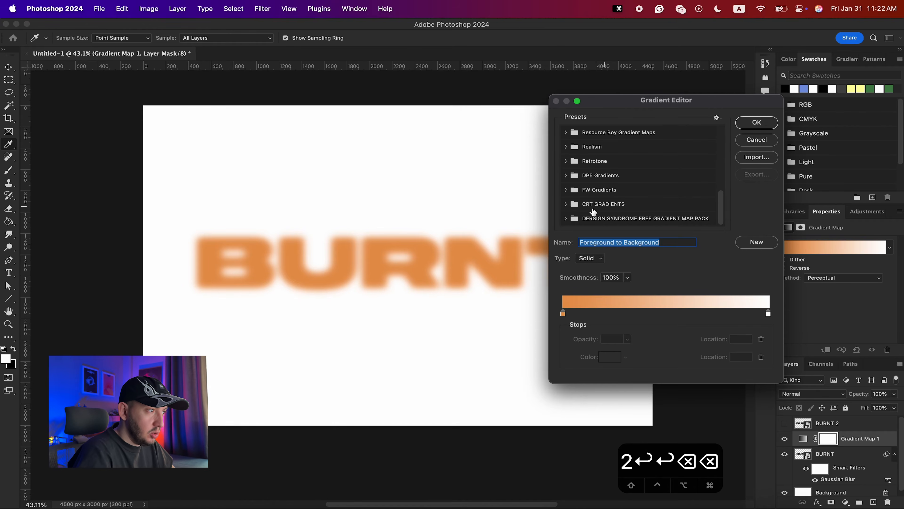
pyautogui.click(565, 218)
pyautogui.scroll(-1, 595, 200)
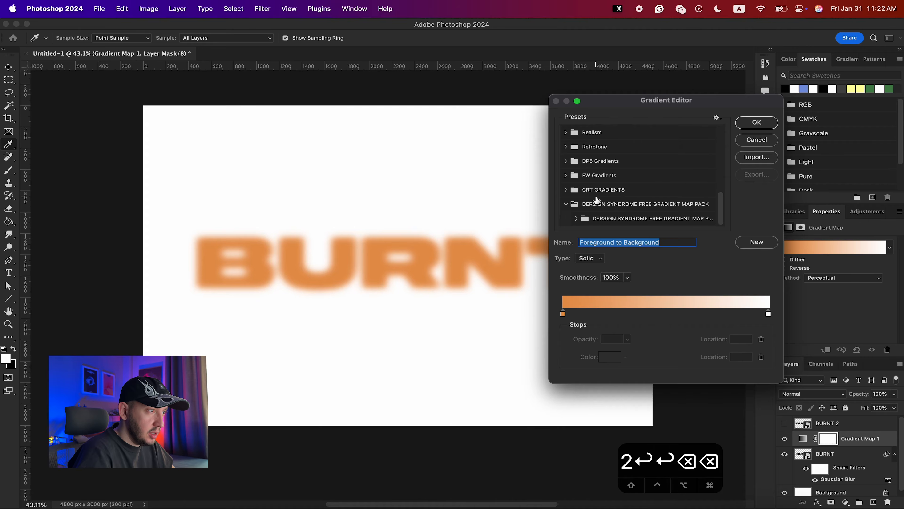
pyautogui.click(576, 218)
pyautogui.scroll(-4, 585, 200)
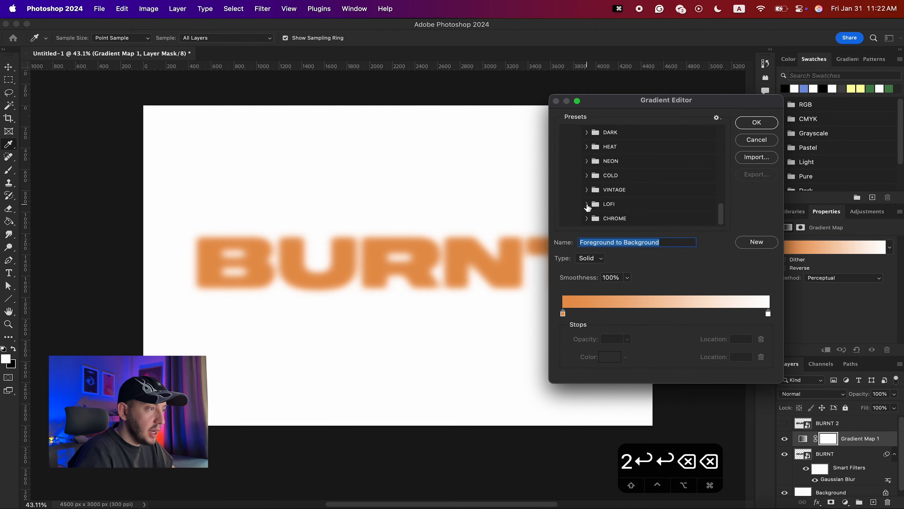
pyautogui.click(590, 175)
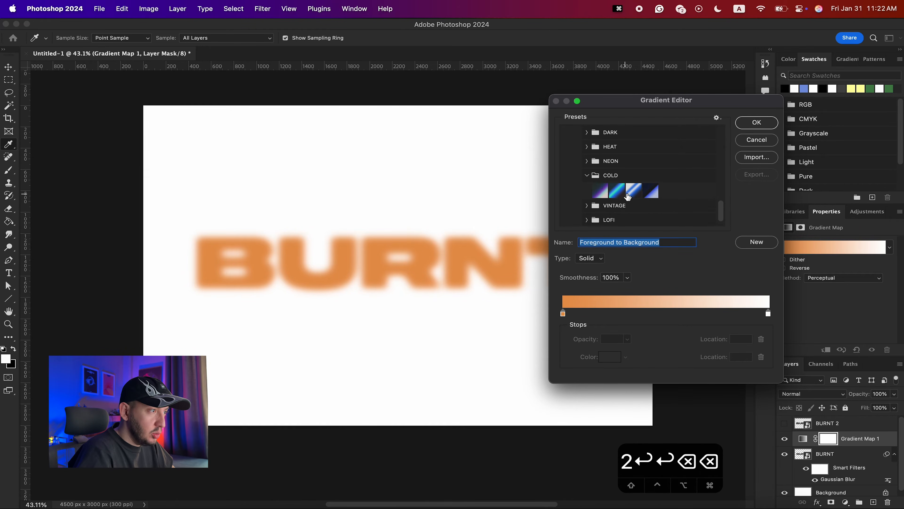
pyautogui.click(634, 191)
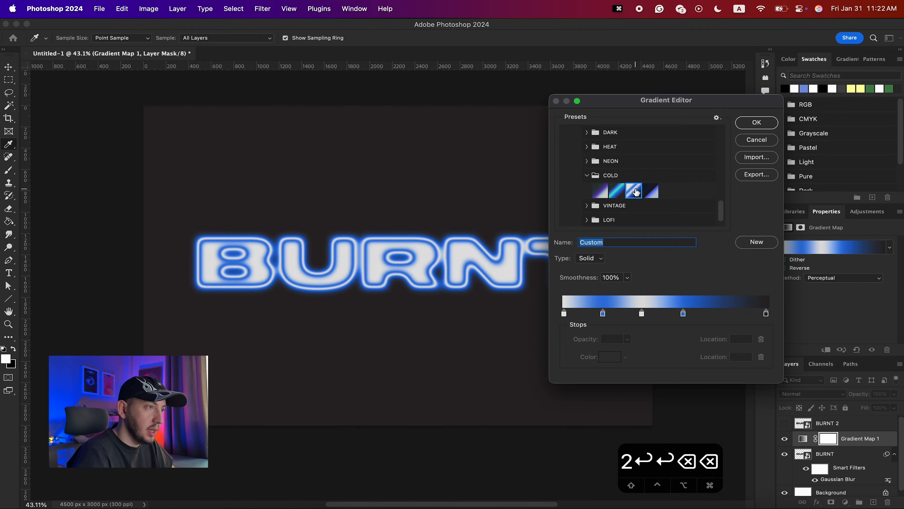
pyautogui.click(757, 123)
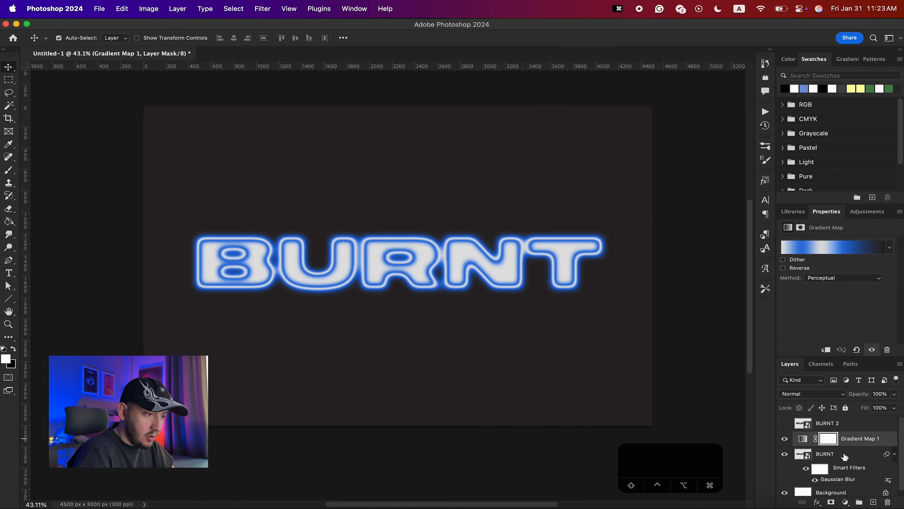
# - Show only BURNT 2 and apply a Radial Blur with amount 20, Zoom method and Best quality
pyautogui.click(825, 457)
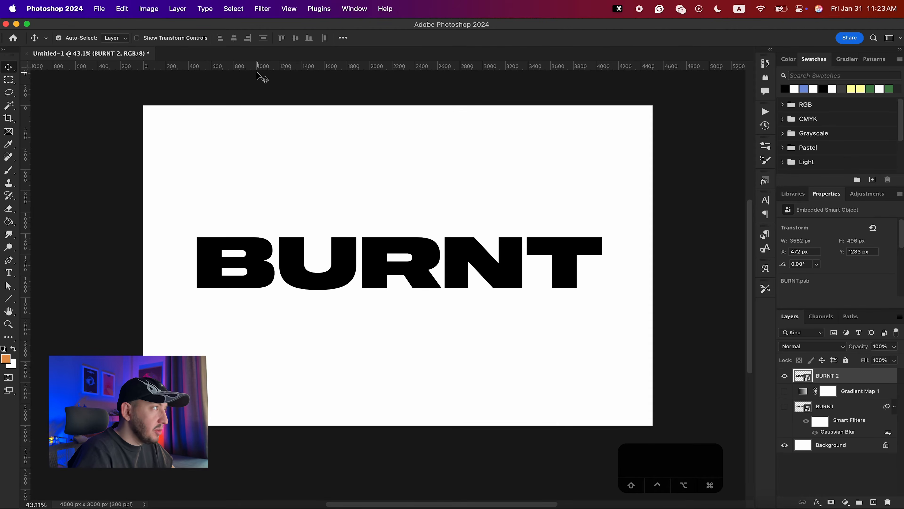
pyautogui.click(263, 9)
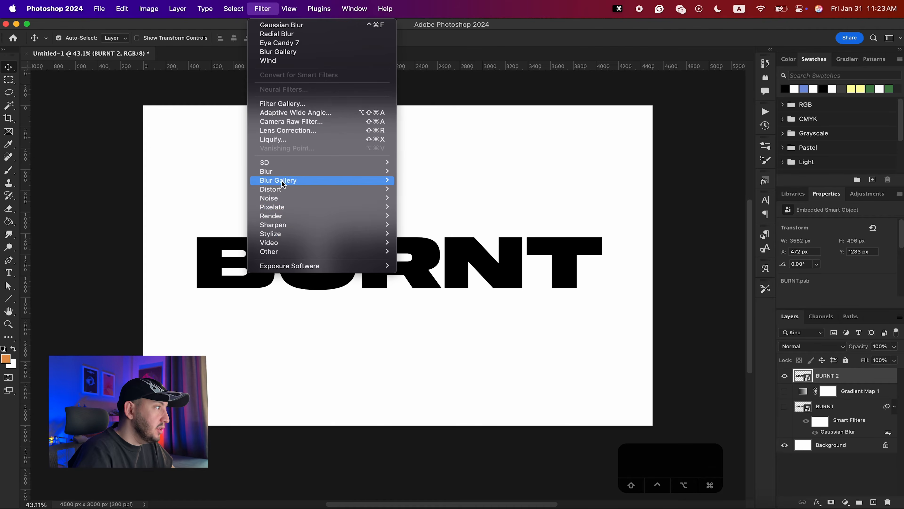
pyautogui.moveTo(282, 173)
pyautogui.click(448, 237)
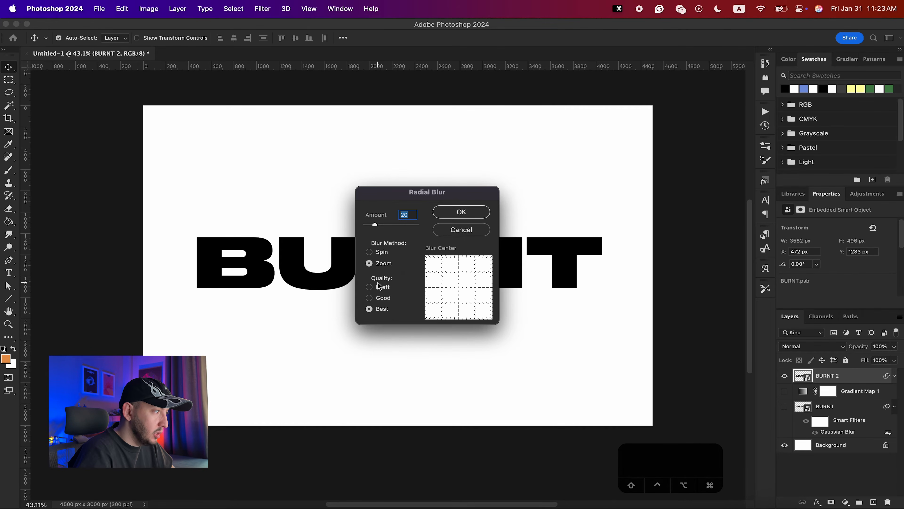
pyautogui.click(460, 210)
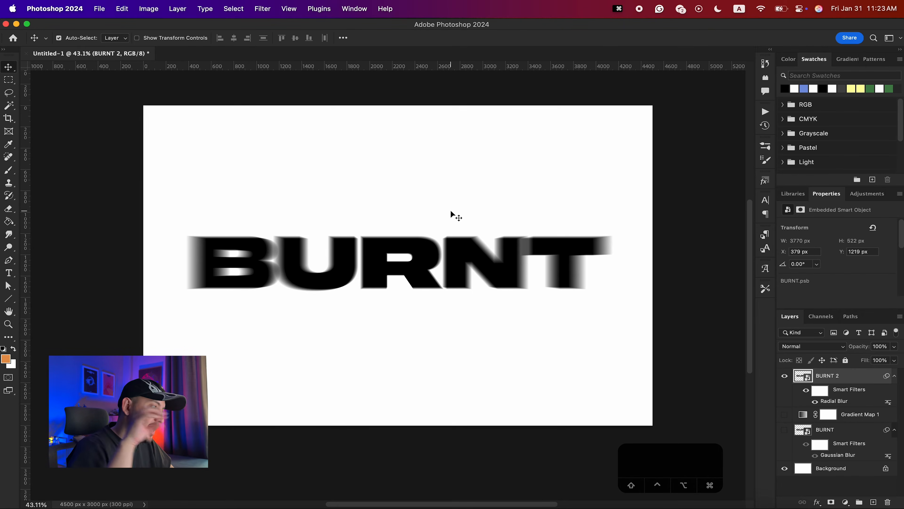
# - Apply a Gaussian Blur with a radius of 10 pixels to BURNT 2
pyautogui.click(263, 9)
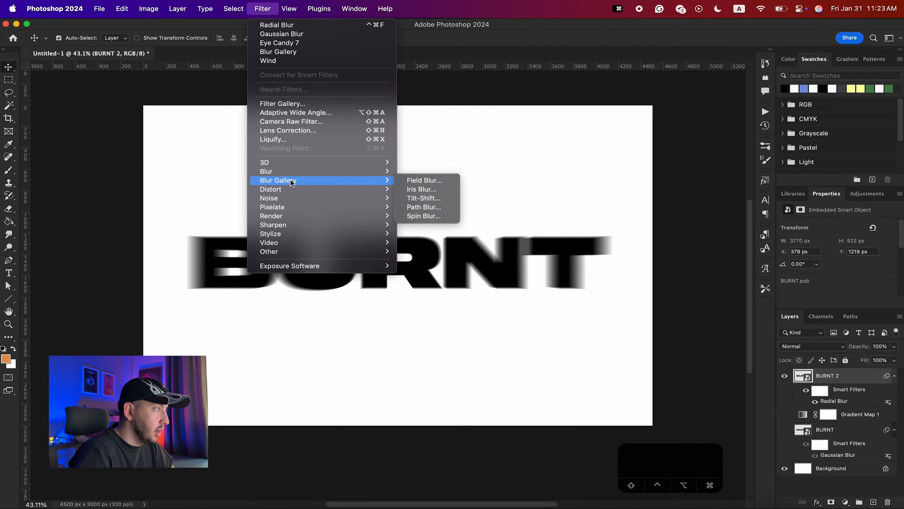
pyautogui.moveTo(321, 171)
pyautogui.click(433, 208)
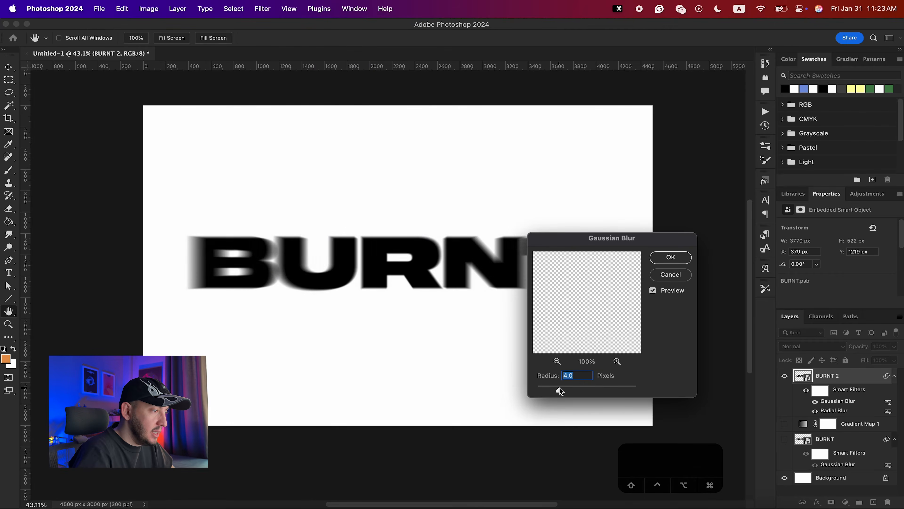
pyautogui.moveTo(562, 390); pyautogui.dragTo(578, 391)
pyautogui.write('10')
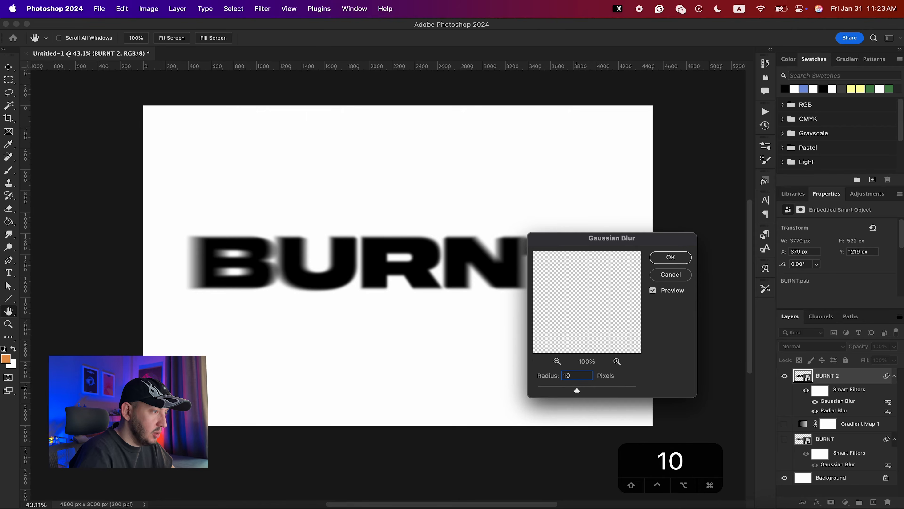
pyautogui.press('Return')
# - Turn visibility back on for the BURNT, Gradient Map 1 and BURNT 2 layers
pyautogui.click(785, 439)
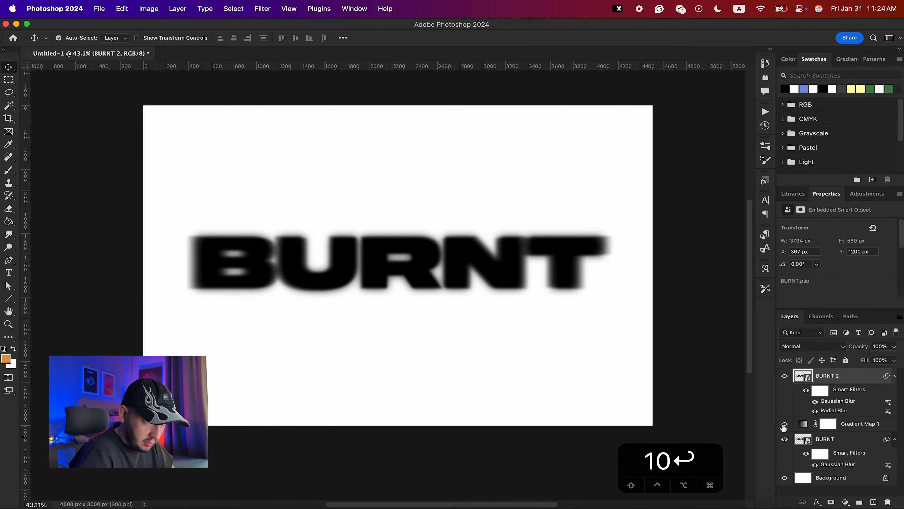
pyautogui.click(785, 423)
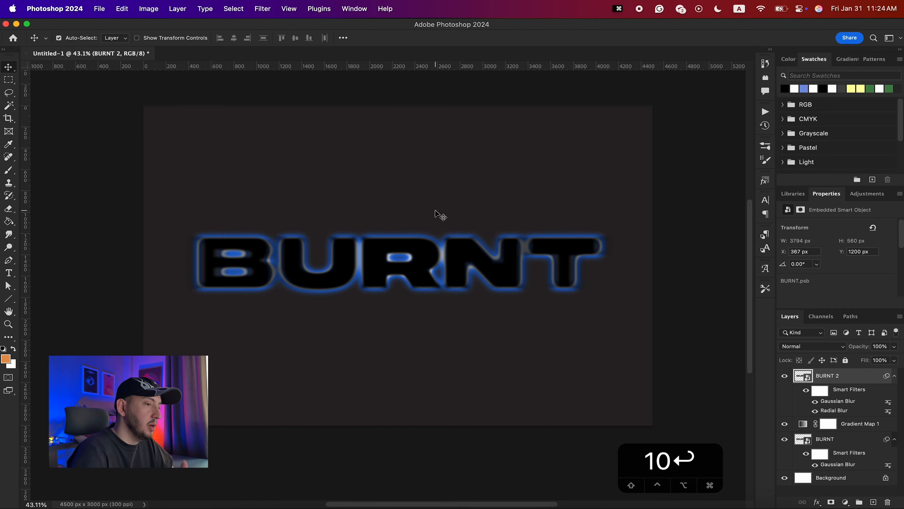
pyautogui.click(785, 376)
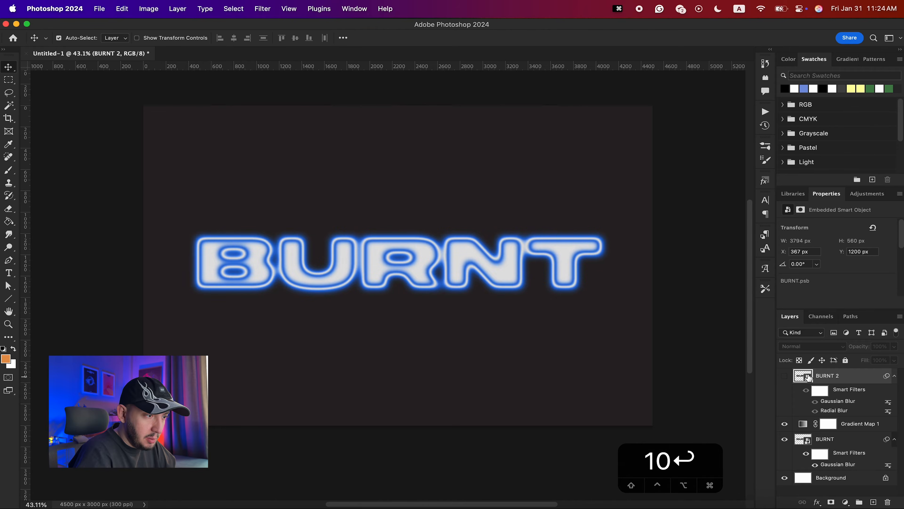
# - Add a layer mask to the BURNT layer and invert it to black
pyautogui.click(837, 444)
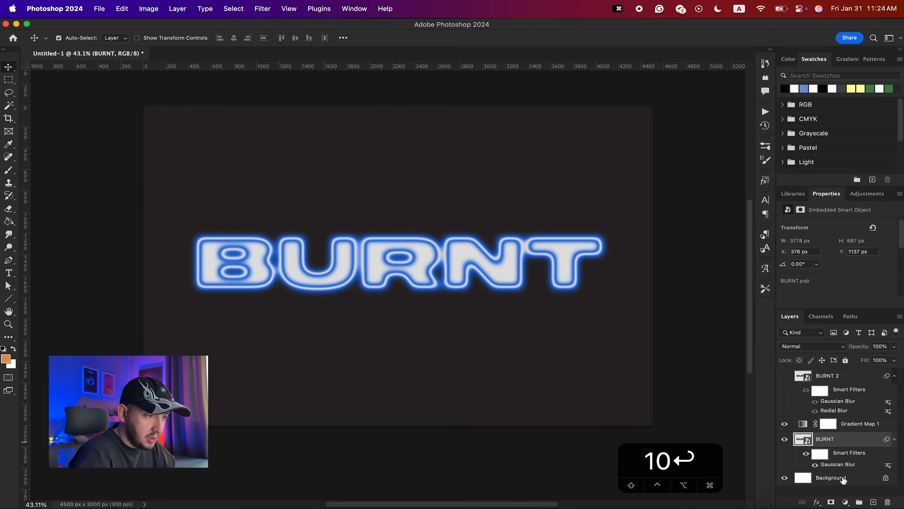
pyautogui.click(832, 502)
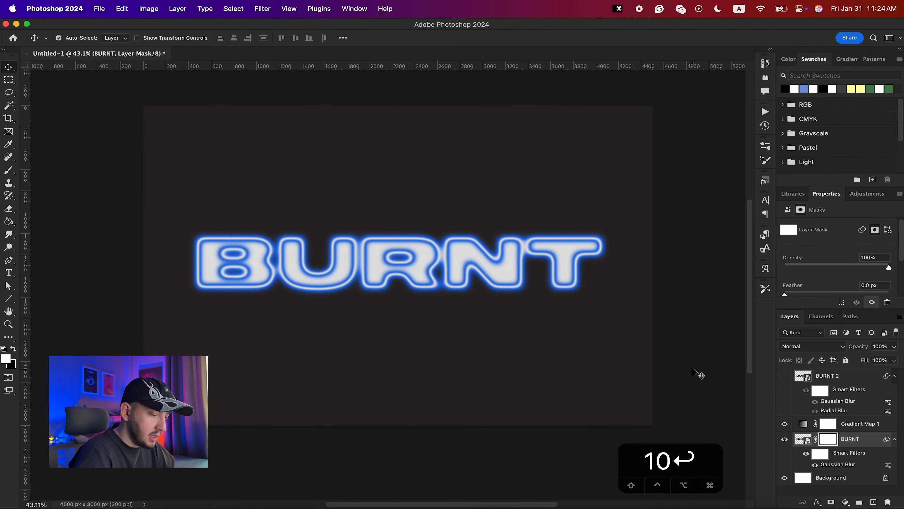
pyautogui.press('super+i')
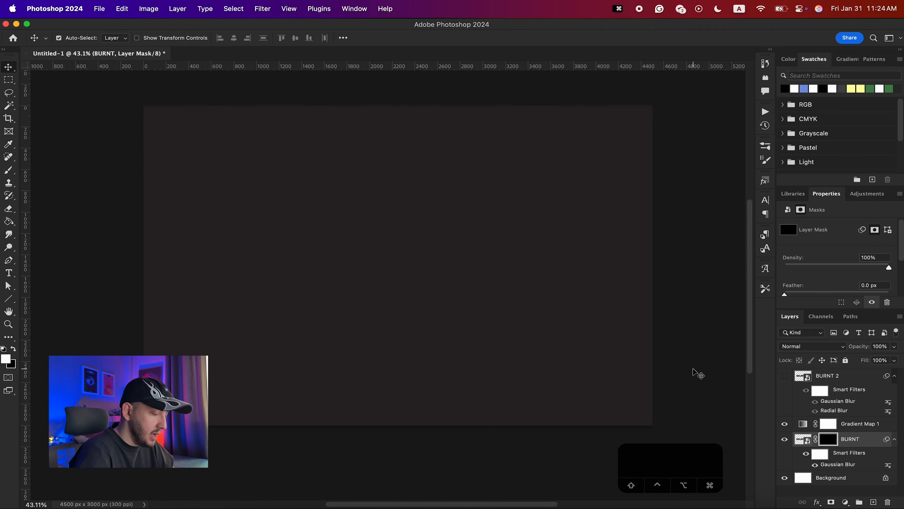
# - Paint with a white brush about 1100 px wide down the centre of BURNT's mask to reveal the middle letters' glow
pyautogui.press('b')
pyautogui.press('b')
pyautogui.press(']')
pyautogui.press(']')
pyautogui.press(']')
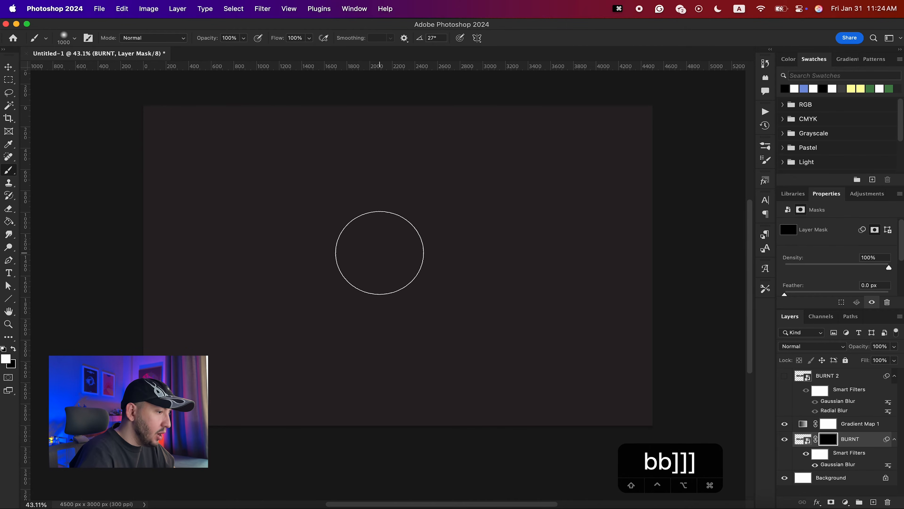
pyautogui.press(']')
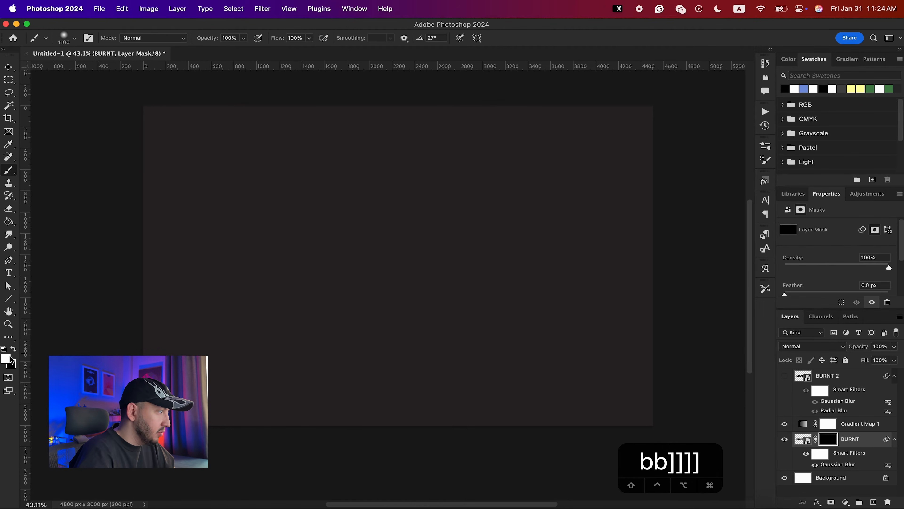
pyautogui.click(292, 37)
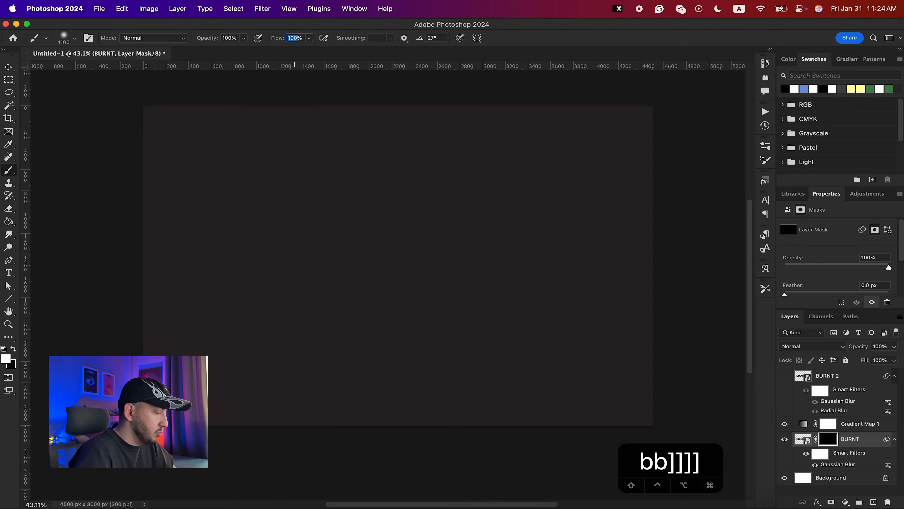
pyautogui.write('13')
pyautogui.press('Return')
pyautogui.moveTo(390, 272)
pyautogui.mouseDown()
pyautogui.moveTo(412, 261)
pyautogui.moveTo(401, 266)
pyautogui.moveTo(409, 276)
pyautogui.moveTo(438, 274)
pyautogui.moveTo(370, 253)
pyautogui.moveTo(437, 249)
pyautogui.moveTo(398, 255)
pyautogui.moveTo(391, 370)
pyautogui.mouseUp()
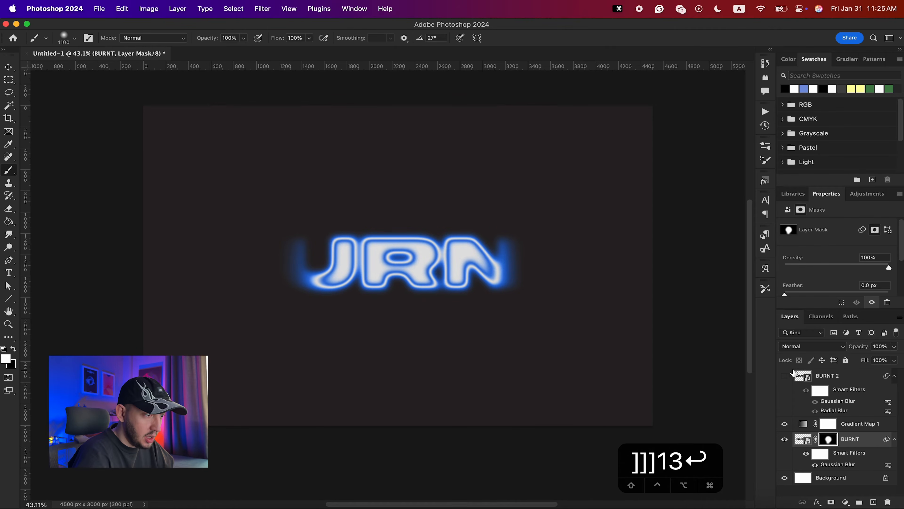
# - Show BURNT 2, copy BURNT's layer mask onto it and invert the copied mask
pyautogui.click(785, 376)
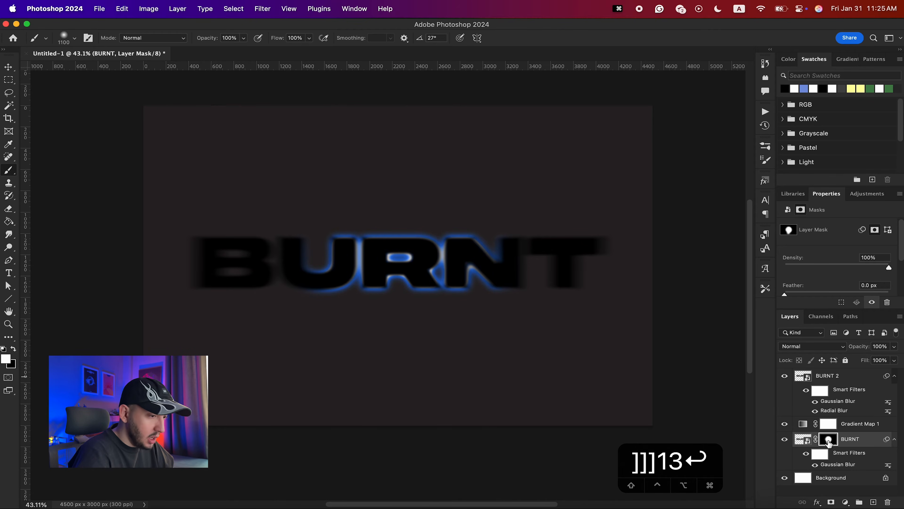
pyautogui.moveTo(828, 442); pyautogui.dragTo(832, 379)
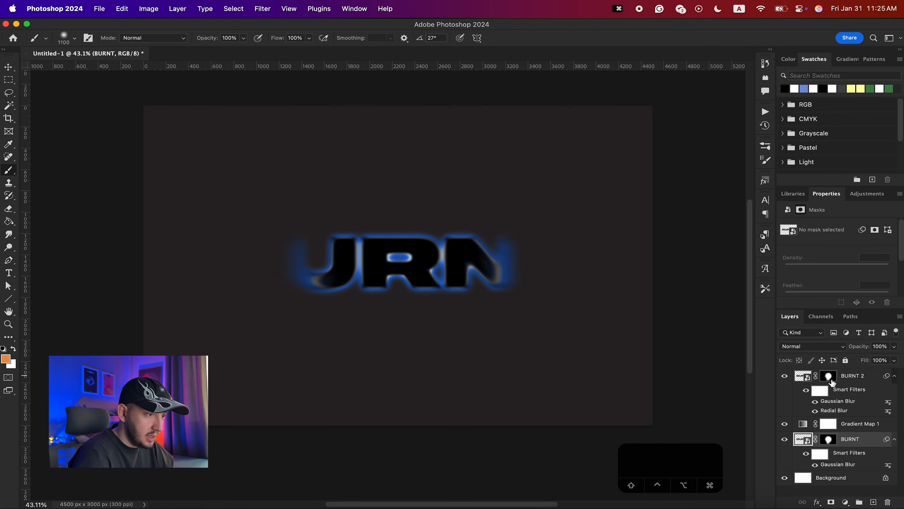
pyautogui.click(832, 379)
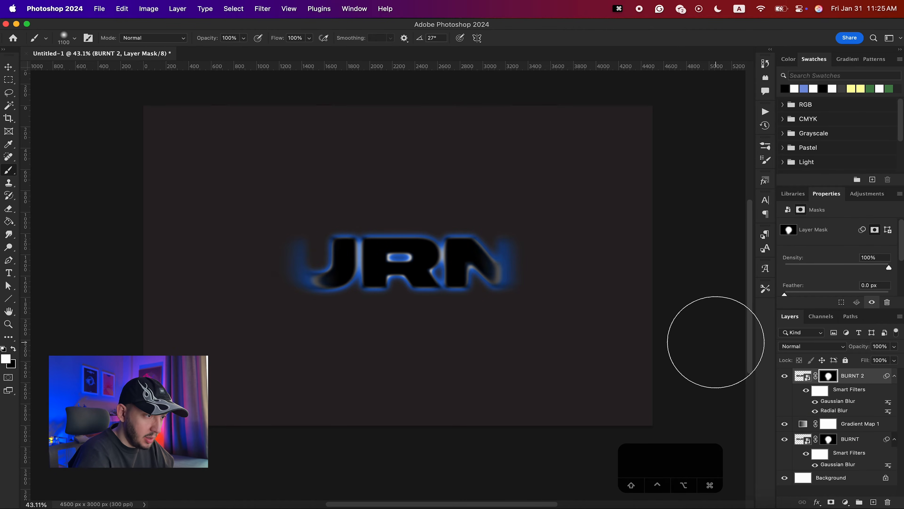
pyautogui.press('super+i')
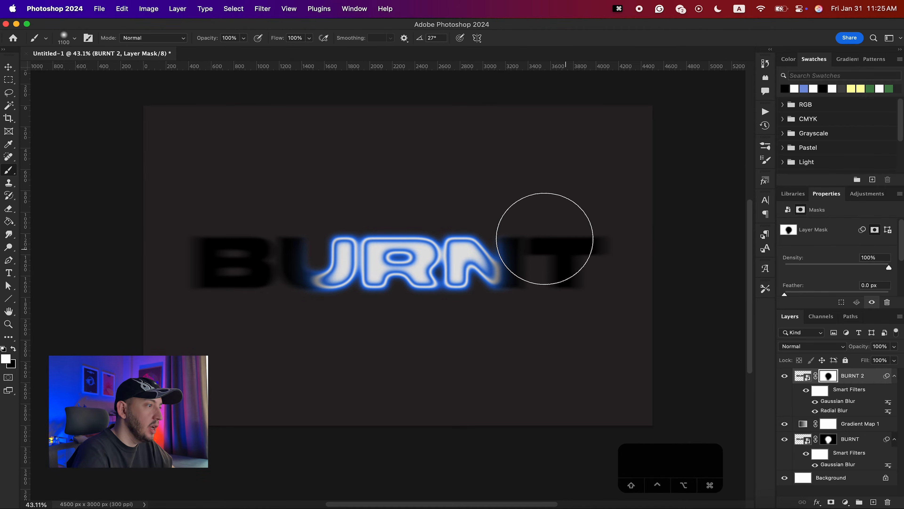
# - Add a second Gradient Map adjustment above BURNT 2 and clip it to that layer
pyautogui.press('v')
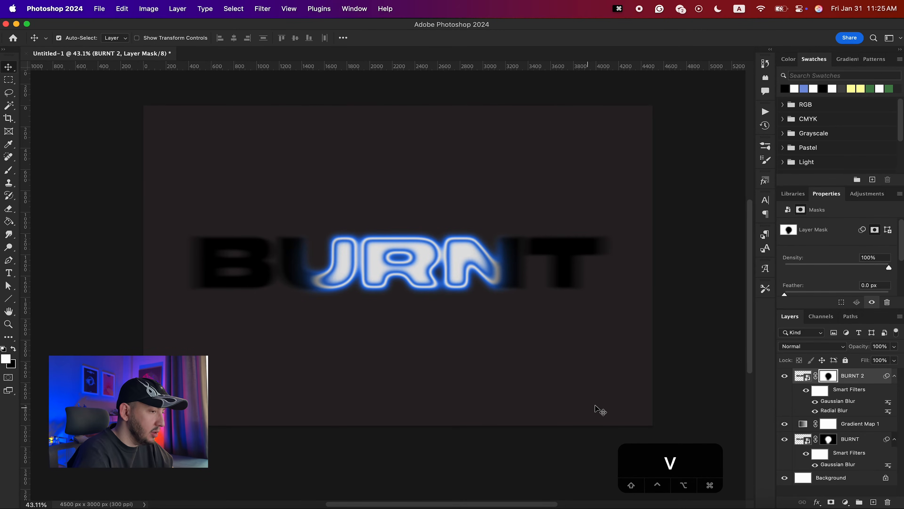
pyautogui.click(847, 503)
pyautogui.click(850, 492)
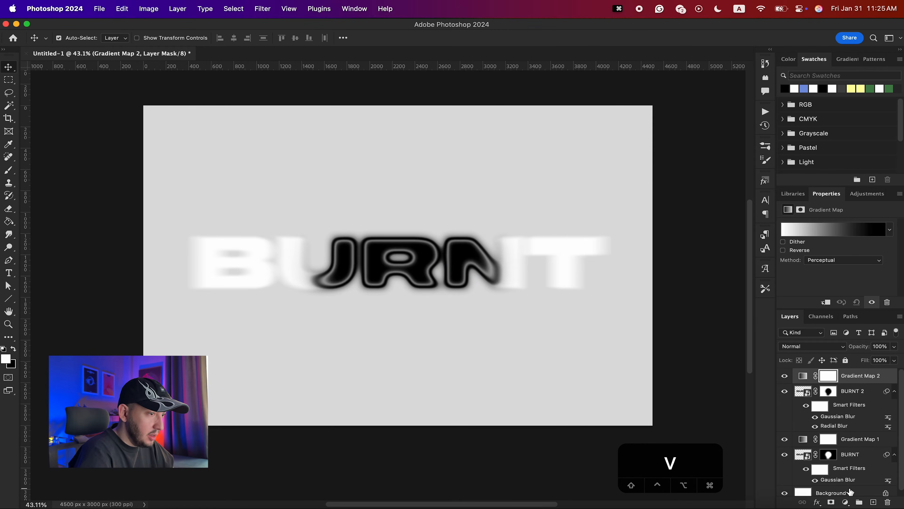
pyautogui.click(826, 303)
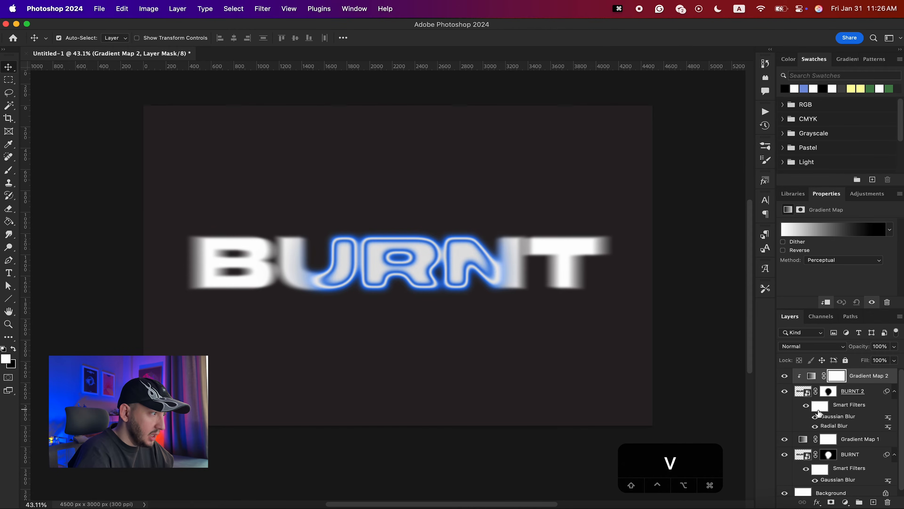
# - Group all the text layers and adjustments into a group named Typography
pyautogui.scroll(-1, 818, 413)
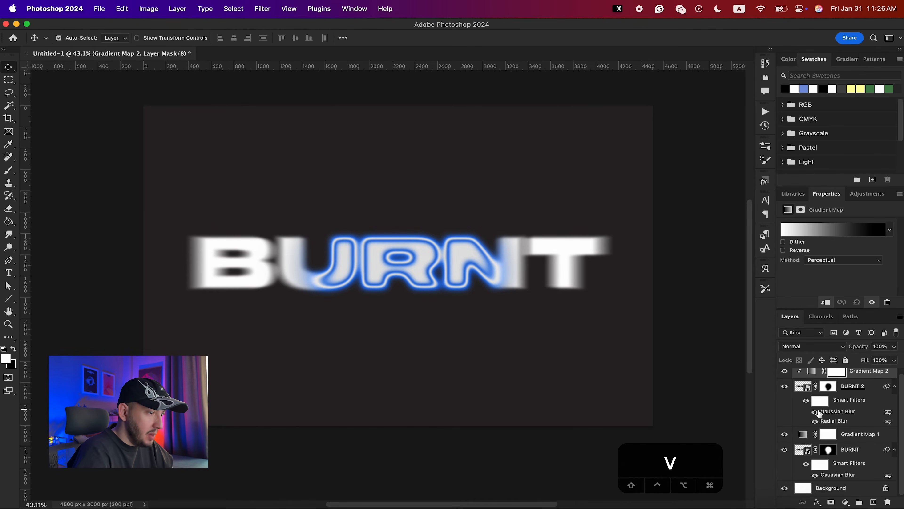
pyautogui.keyDown('shift'); pyautogui.click(855, 455); pyautogui.keyUp('shift')
pyautogui.press('super+g')
pyautogui.doubleClick(820, 374)
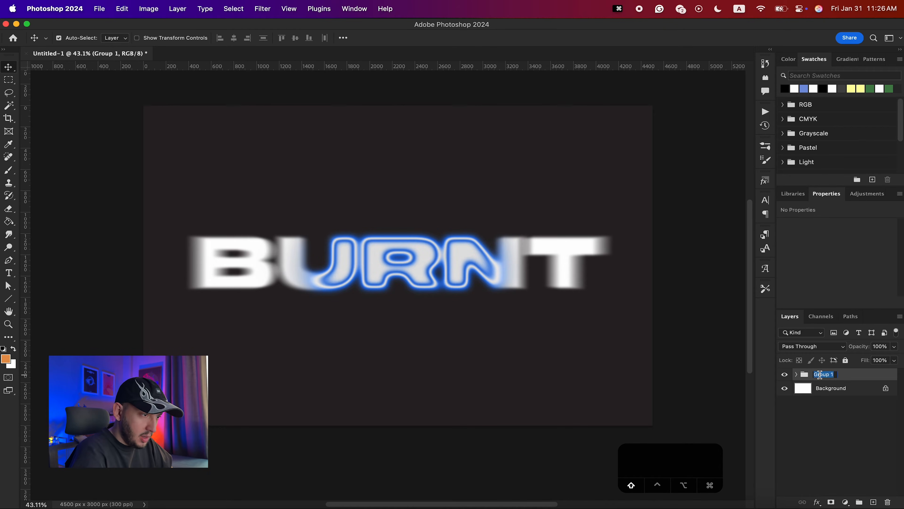
pyautogui.write('Typography')
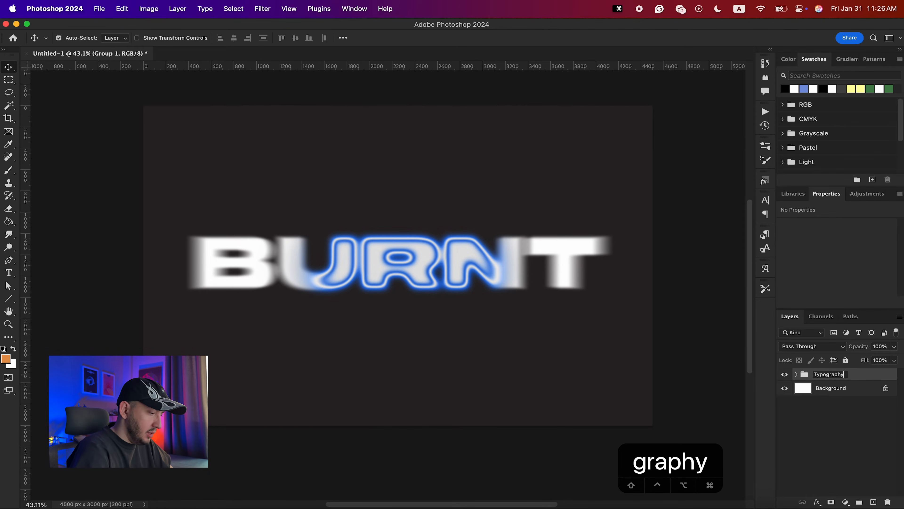
pyautogui.press('Return')
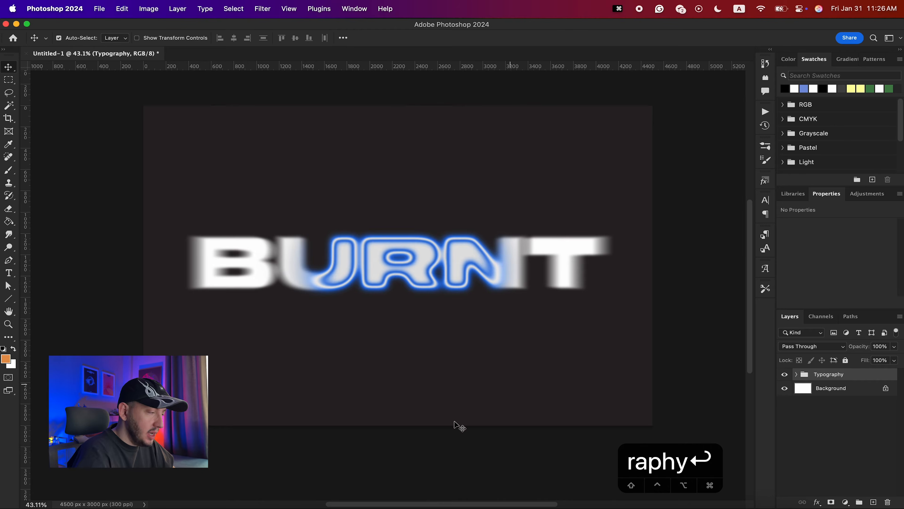
# - Place NOISE.png from the Distorted Text folder into the document at full canvas size
pyautogui.click(107, 506)
pyautogui.press('v')
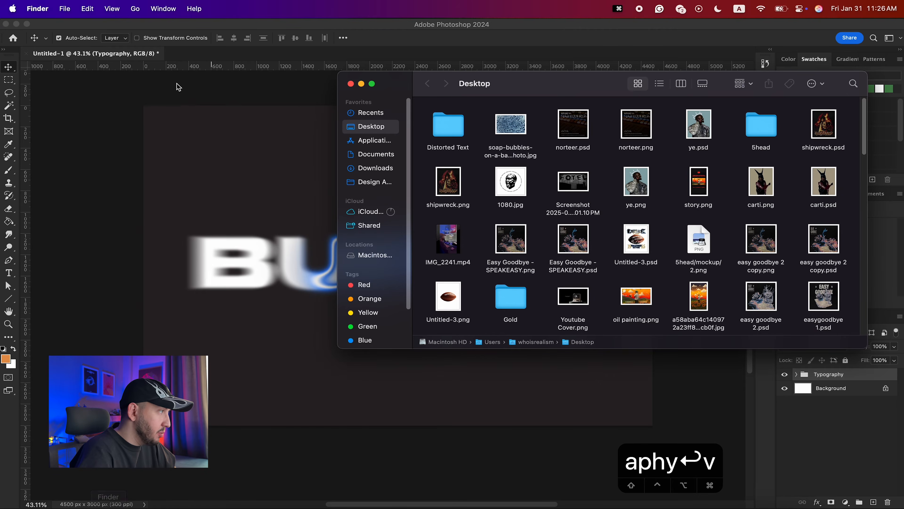
pyautogui.moveTo(521, 81); pyautogui.dragTo(452, 123)
pyautogui.doubleClick(394, 161)
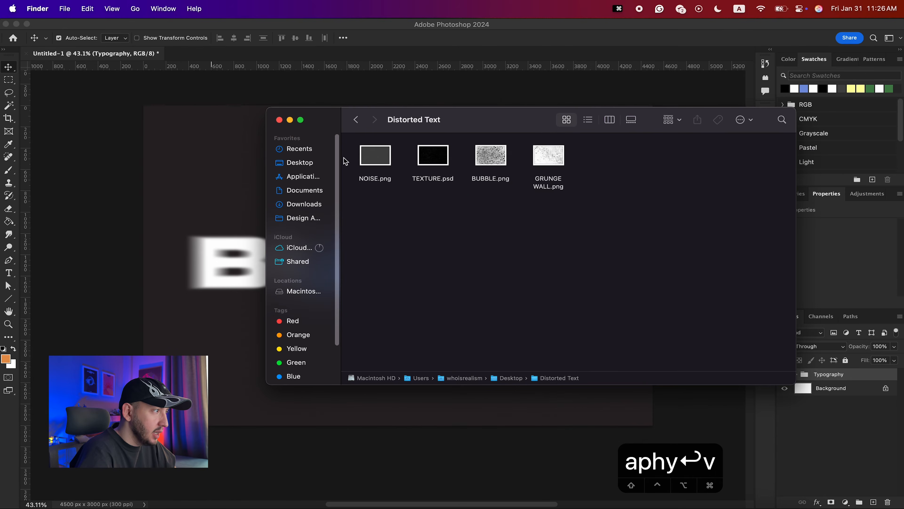
pyautogui.moveTo(347, 157); pyautogui.dragTo(587, 292)
pyautogui.click(604, 202)
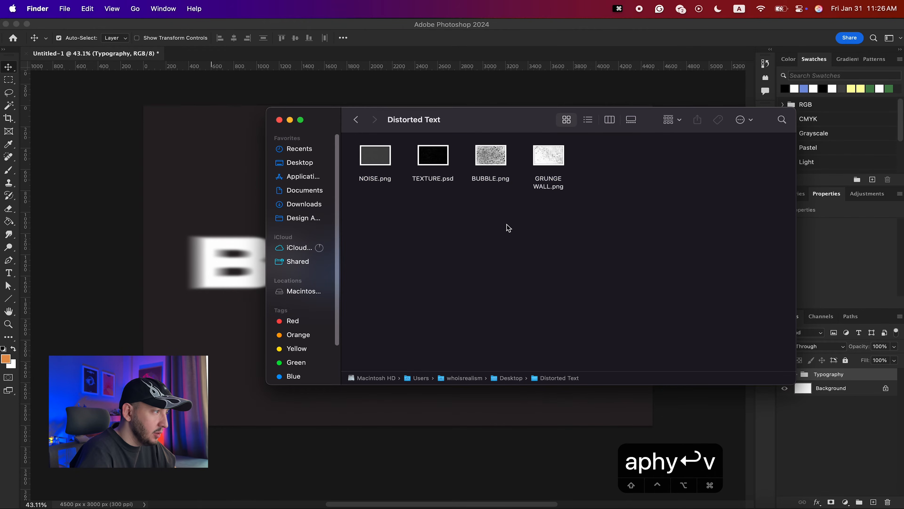
pyautogui.moveTo(379, 161); pyautogui.dragTo(208, 252)
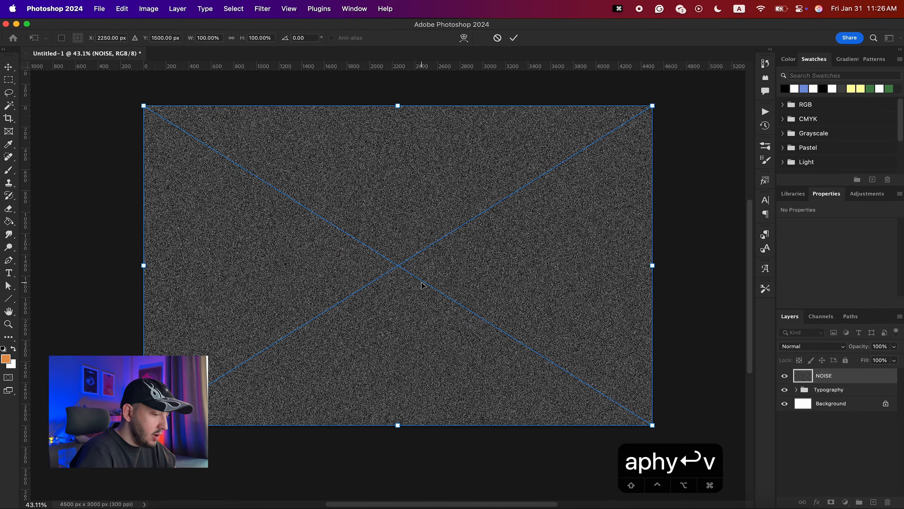
pyautogui.press('Return')
# - Set the NOISE layer's blend mode to Soft Light
pyautogui.scroll(10, 381, 271)
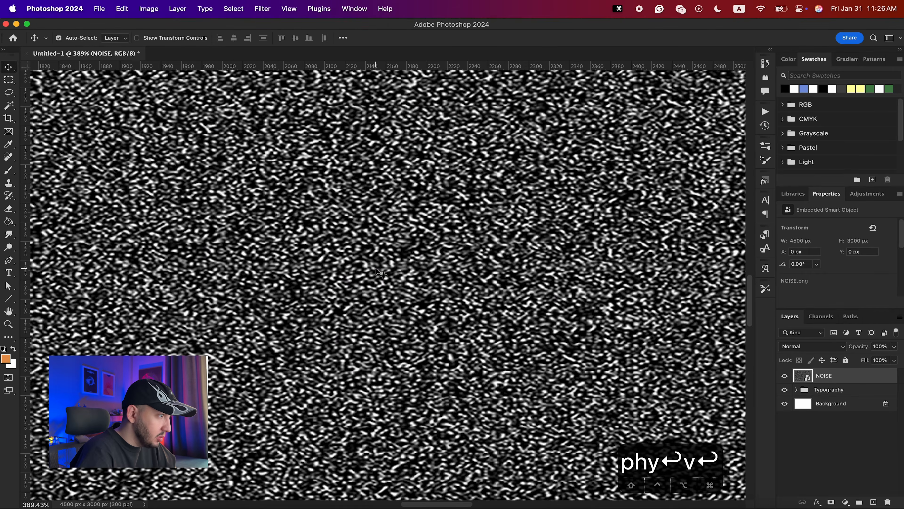
pyautogui.scroll(-12, 376, 268)
pyautogui.scroll(2, 376, 268)
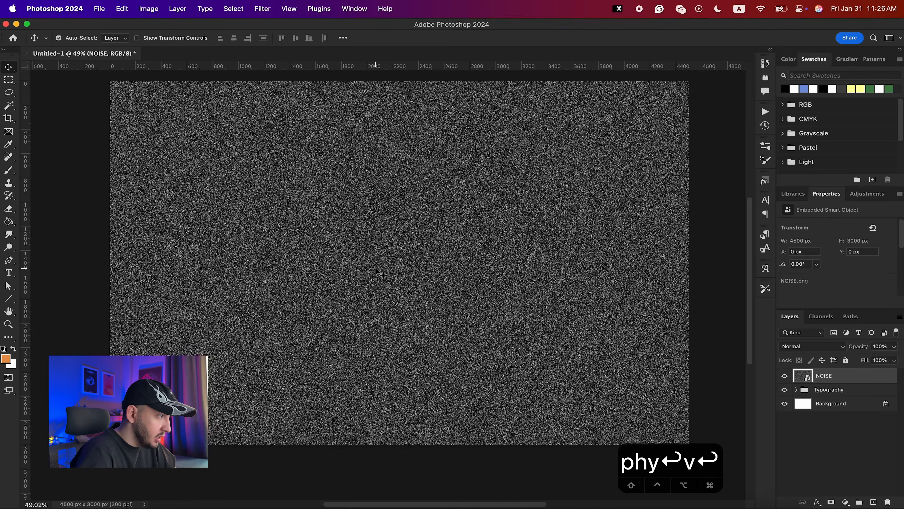
pyautogui.scroll(2, 377, 272)
pyautogui.scroll(-2, 380, 273)
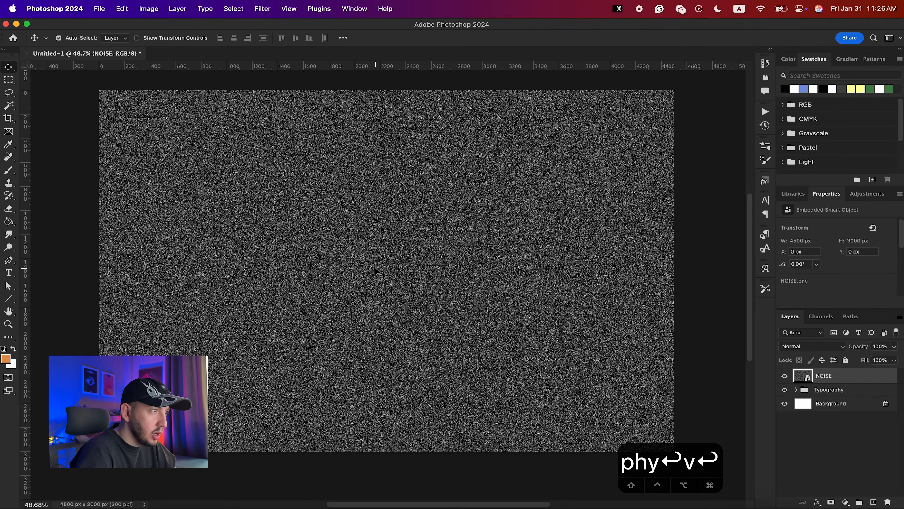
pyautogui.click(808, 348)
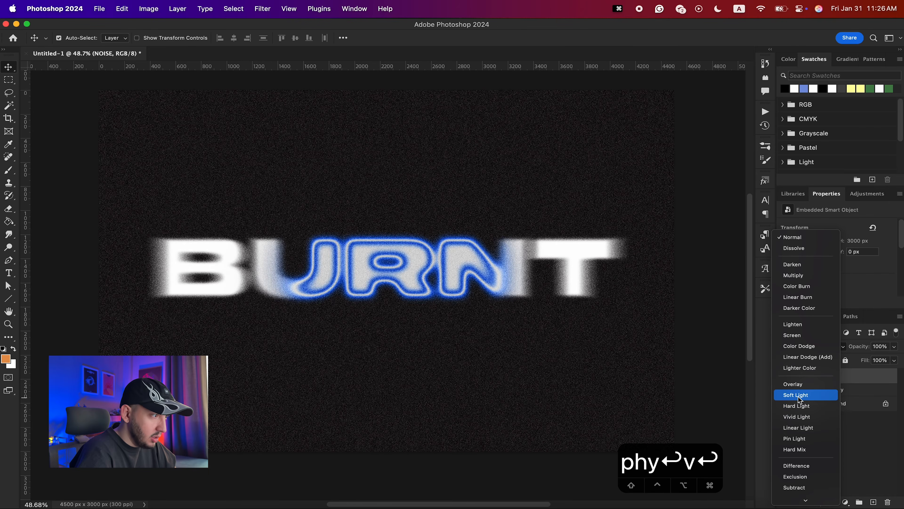
pyautogui.scroll(-2, 831, 414)
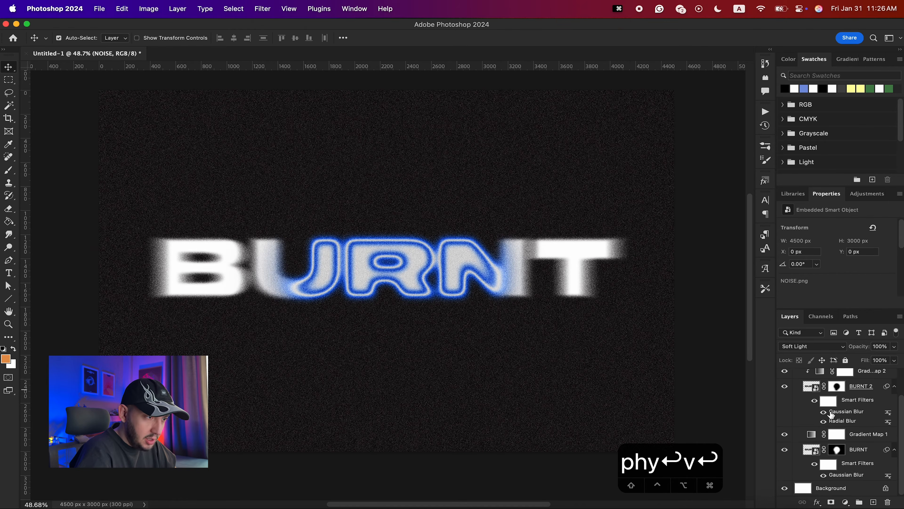
# - Edit Gradient Map 1's gradient so its darkest end stop becomes pure black
pyautogui.click(811, 435)
pyautogui.click(853, 235)
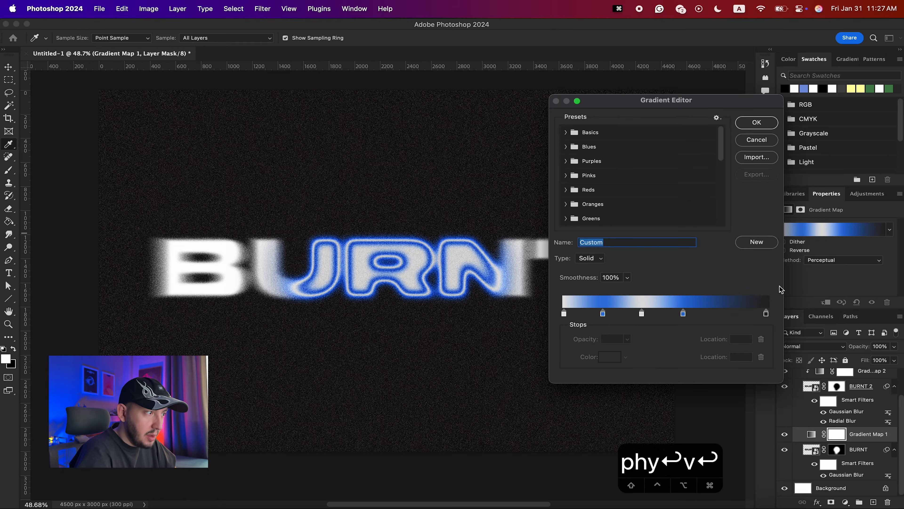
pyautogui.click(766, 314)
pyautogui.click(611, 357)
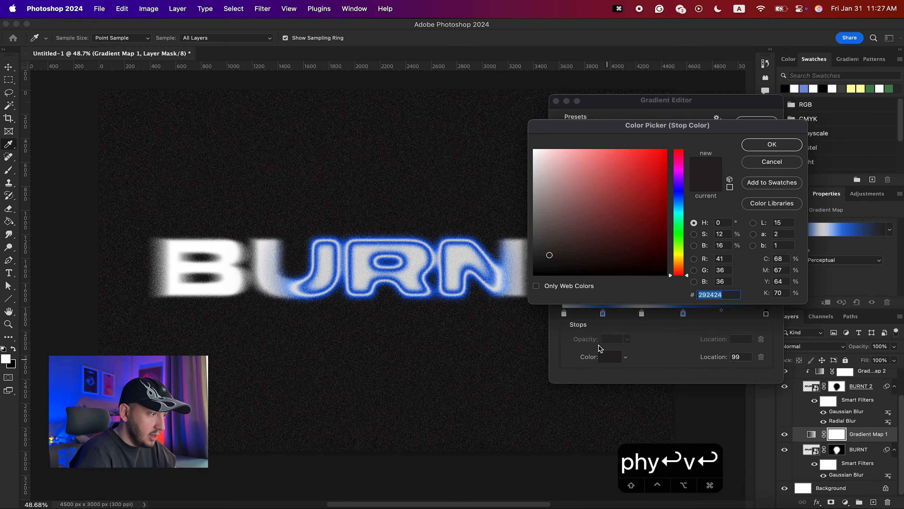
pyautogui.moveTo(542, 274); pyautogui.dragTo(526, 282)
pyautogui.press('Return')
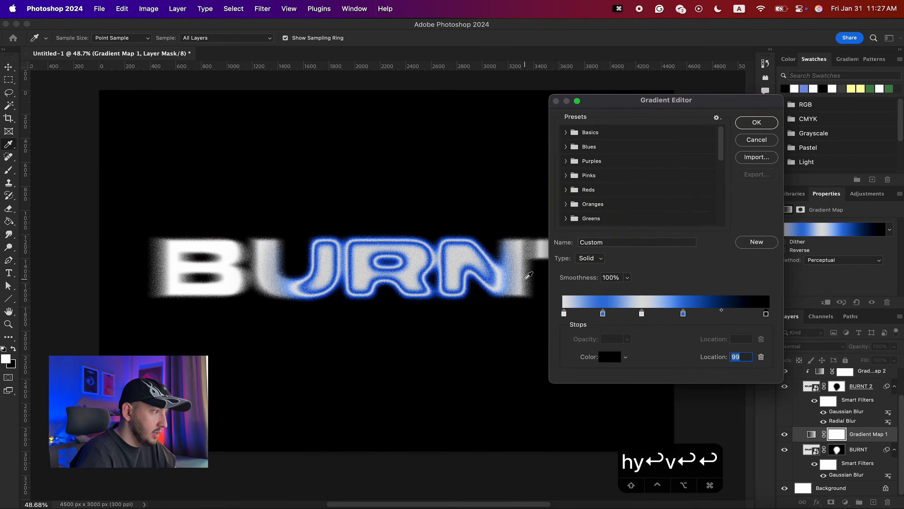
pyautogui.click(757, 122)
# - Place TEXTURE.psd above NOISE and set its blend mode to Linear Dodge (Add)
pyautogui.scroll(3, 829, 445)
pyautogui.click(797, 390)
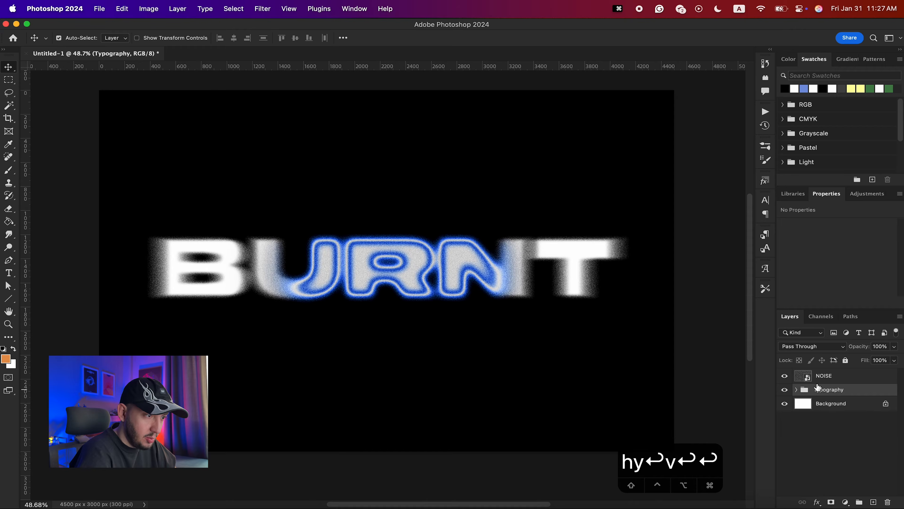
pyautogui.click(833, 377)
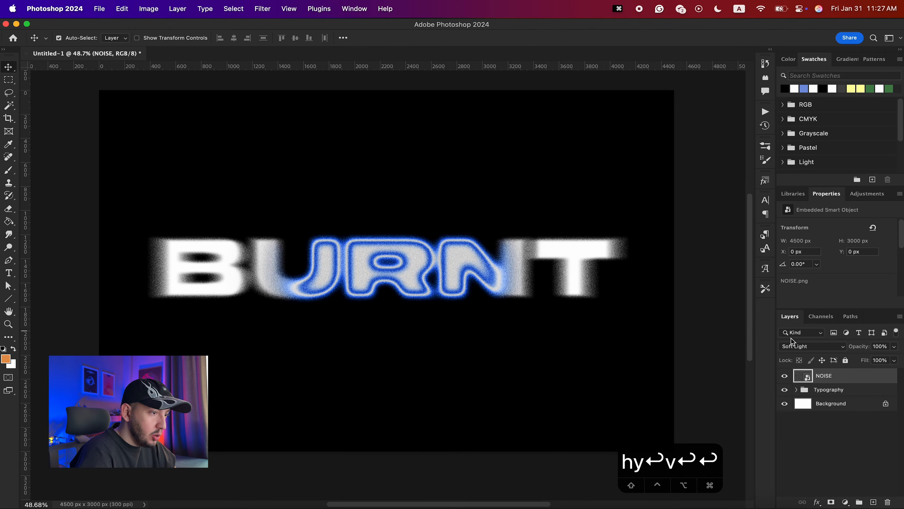
pyautogui.click(108, 507)
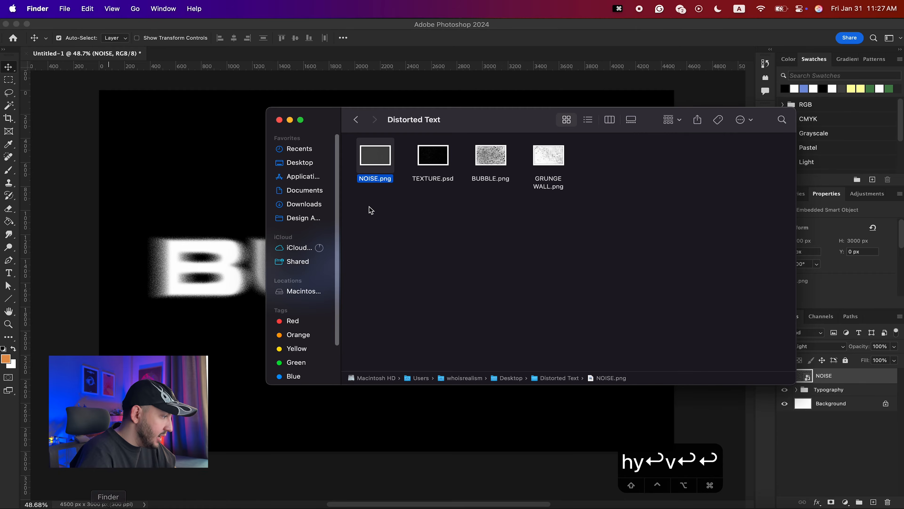
pyautogui.click(168, 306)
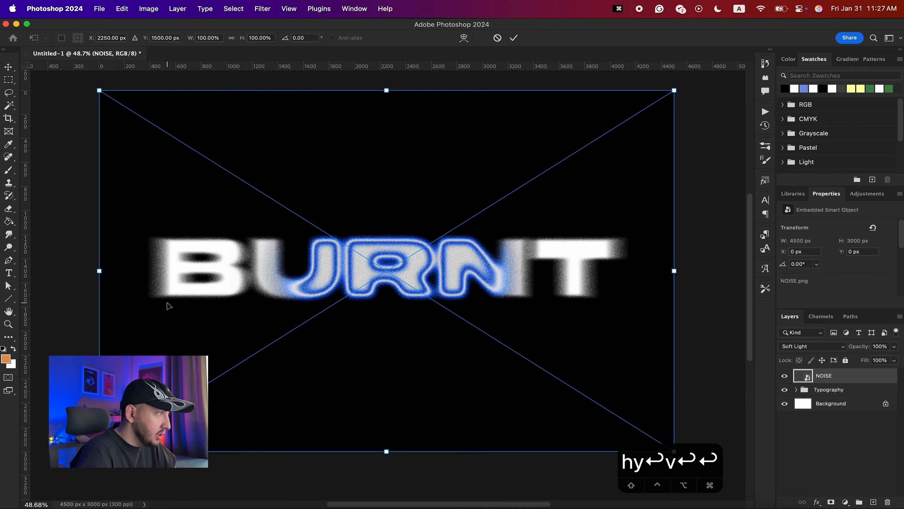
pyautogui.press('Return')
pyautogui.click(812, 346)
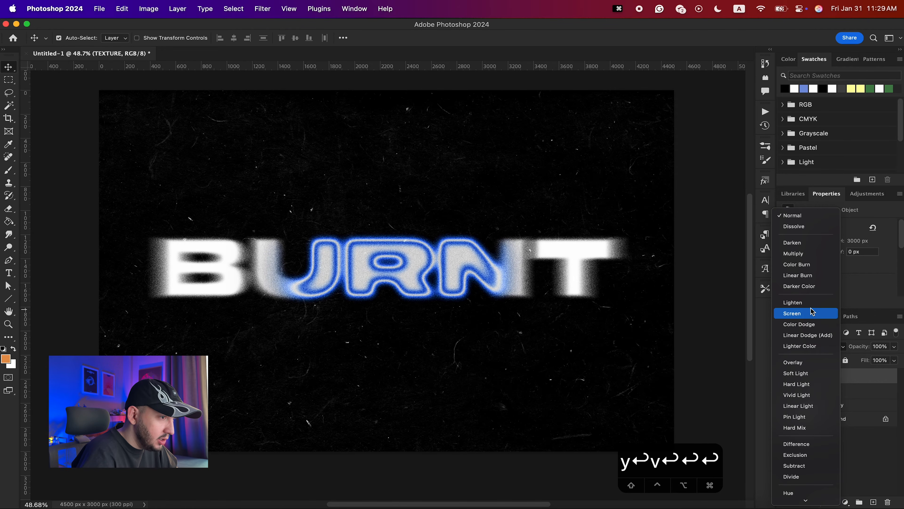
pyautogui.click(475, 263)
pyautogui.scroll(5, 477, 264)
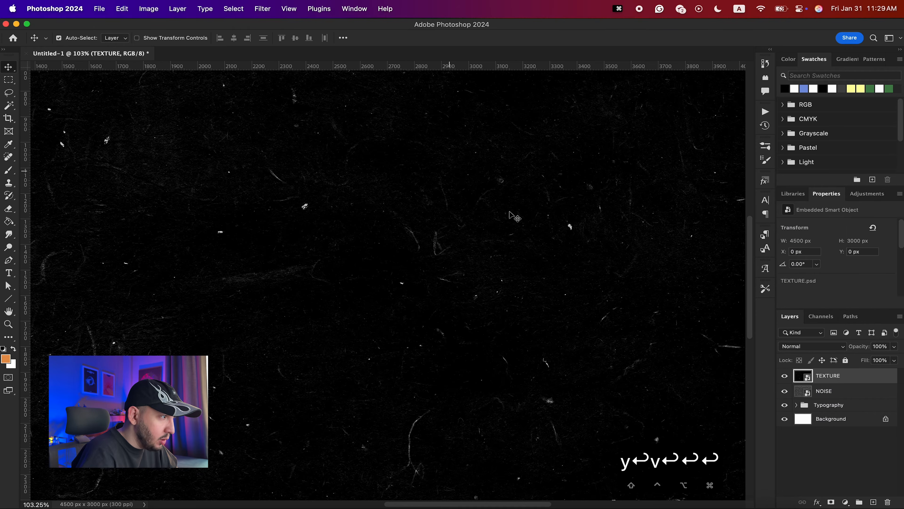
pyautogui.click(792, 350)
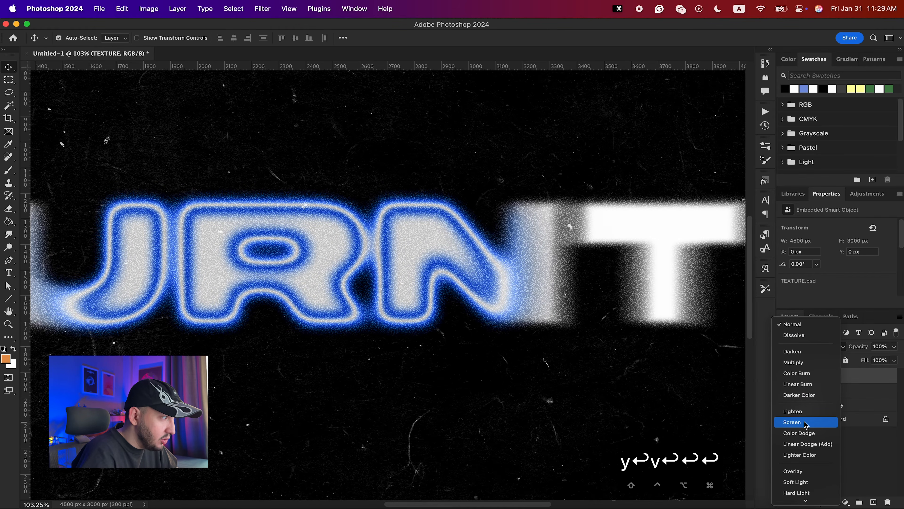
pyautogui.click(804, 447)
# - Place BUBBLE.png from the Distorted Text folder into the document
pyautogui.scroll(-5, 523, 349)
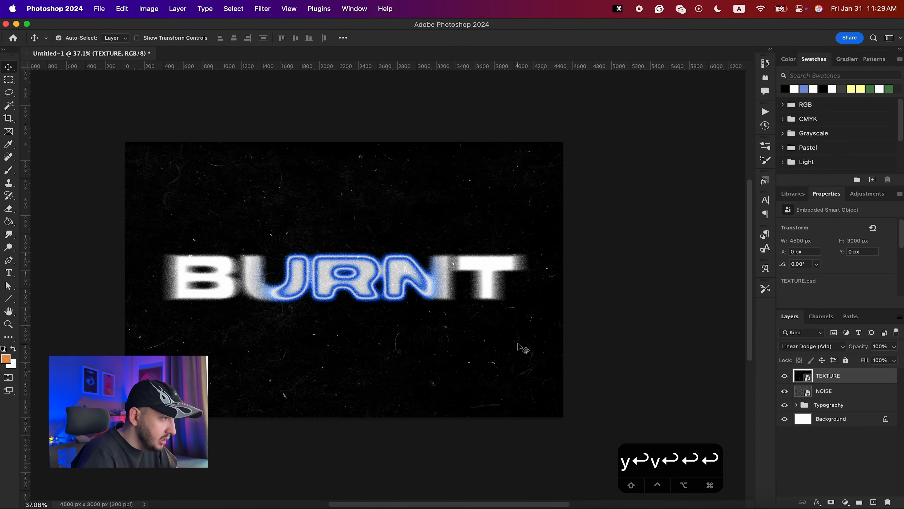
pyautogui.scroll(1, 518, 344)
pyautogui.scroll(3, 518, 343)
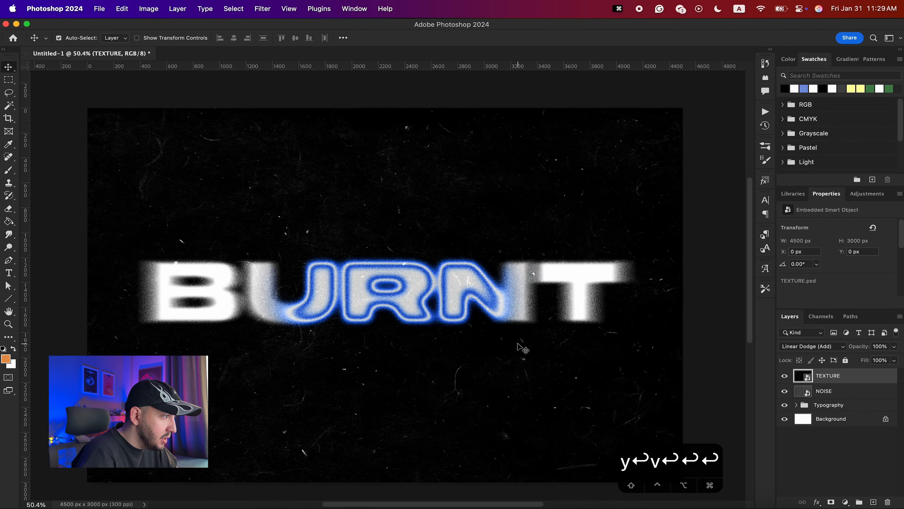
pyautogui.click(107, 496)
pyautogui.moveTo(493, 160); pyautogui.dragTo(458, 333)
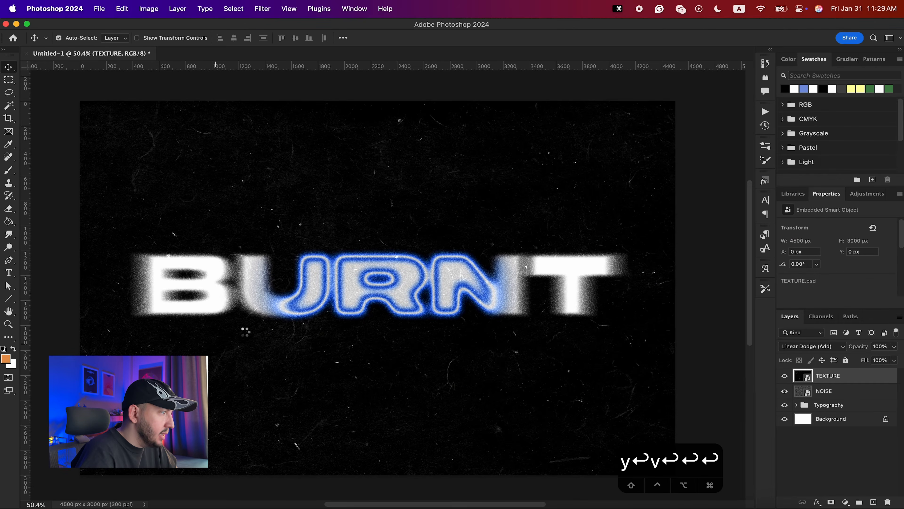
pyautogui.press('Return')
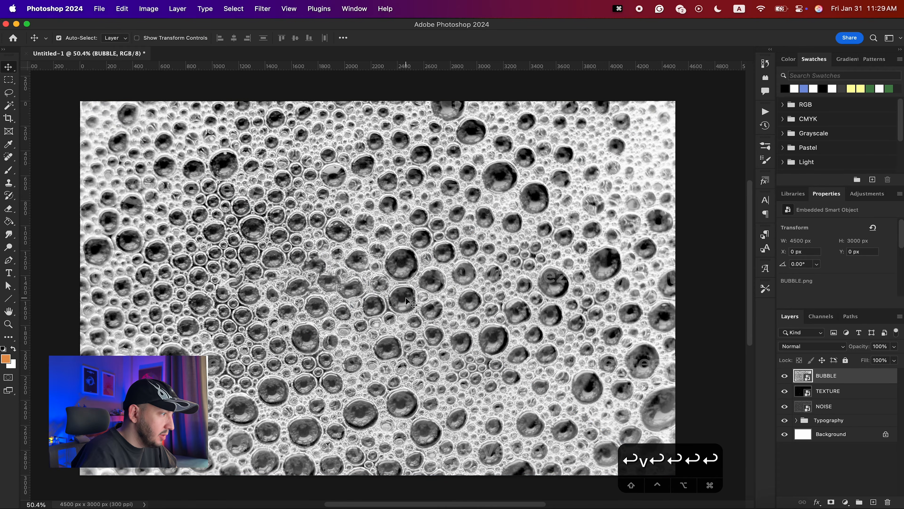
# - Enlarge the BUBBLE layer to about 9106 × 6071 px and set its blend mode to Divide
pyautogui.scroll(-3, 368, 321)
pyautogui.press('super+t')
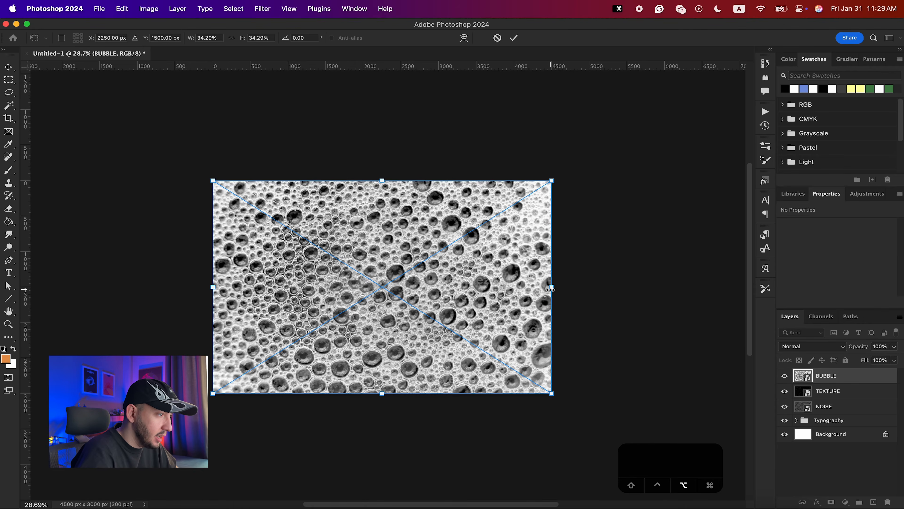
pyautogui.moveTo(552, 287); pyautogui.dragTo(705, 298)
pyautogui.moveTo(382, 85); pyautogui.dragTo(381, 72)
pyautogui.moveTo(383, 319); pyautogui.dragTo(384, 319)
pyautogui.press('Return')
pyautogui.click(794, 347)
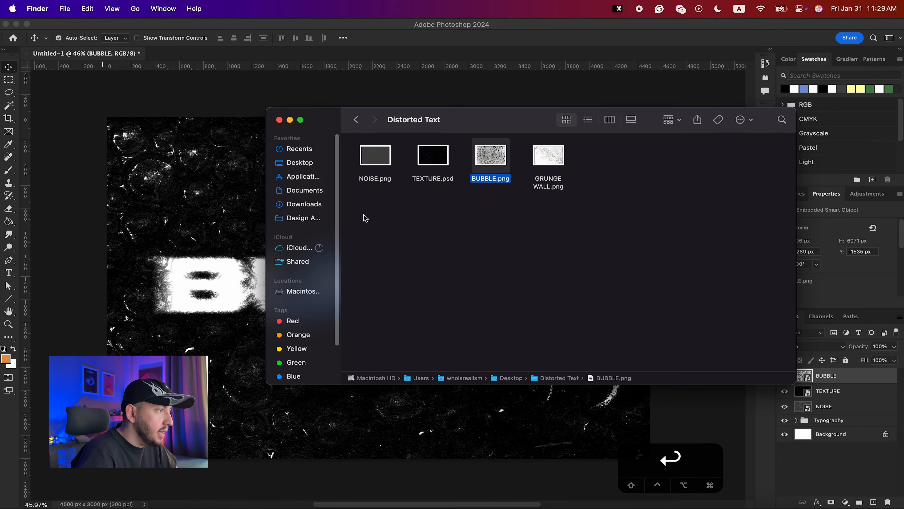
# - Place GRUNGE WALL.png from the Distorted Text folder into the document at full canvas size
pyautogui.moveTo(559, 161); pyautogui.dragTo(548, 268)
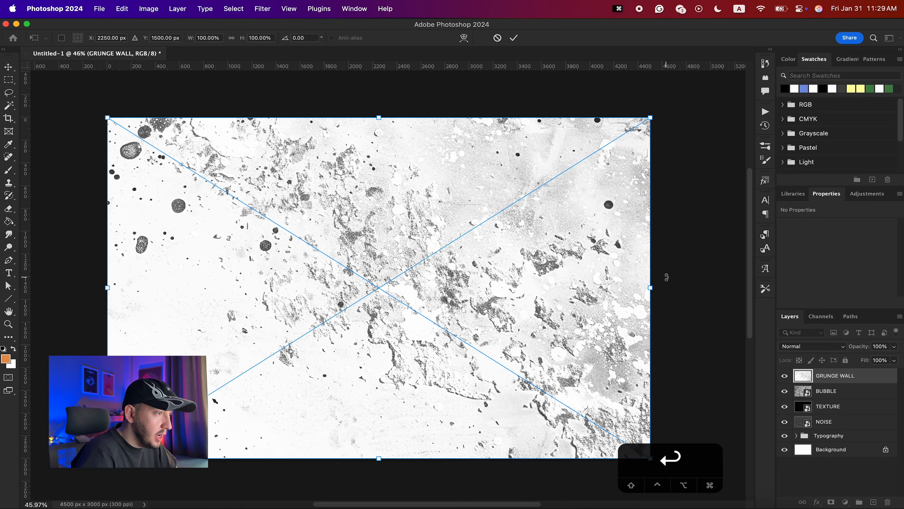
pyautogui.press('Return')
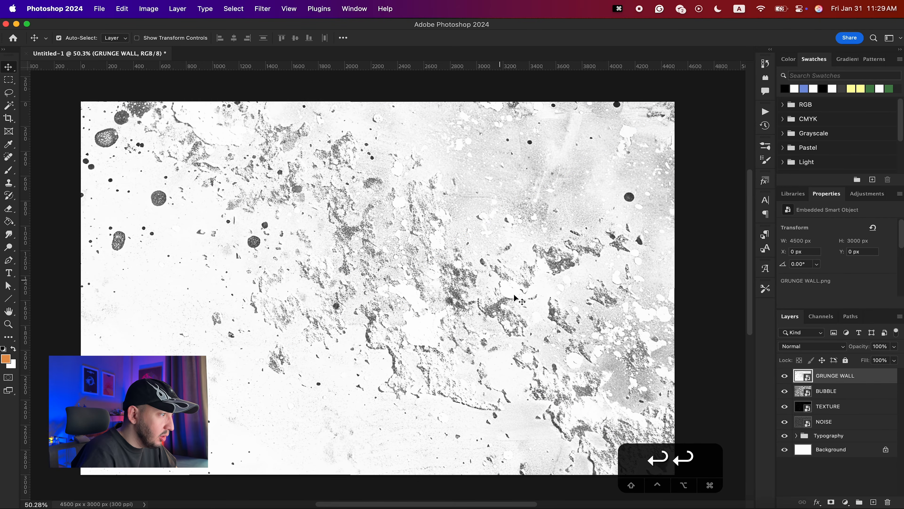
# - Set the GRUNGE WALL layer's blend mode to Difference
pyautogui.click(812, 346)
pyautogui.moveTo(805, 501)
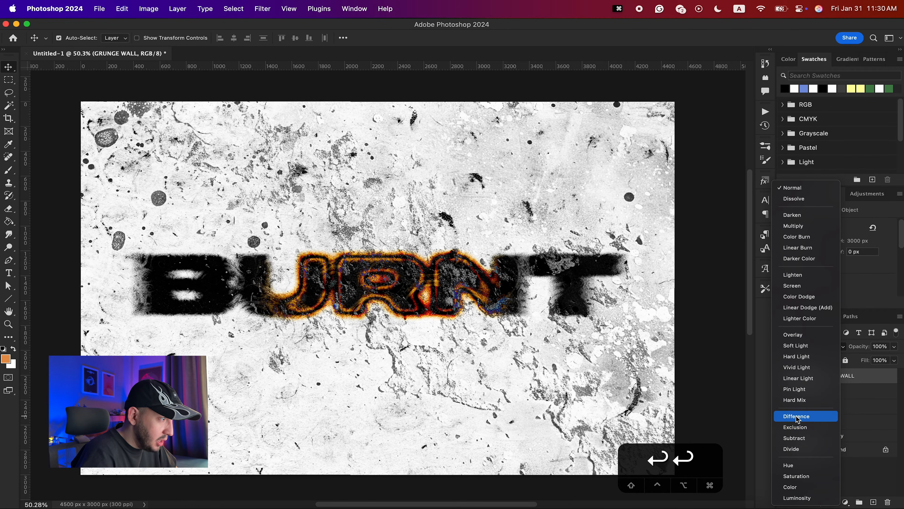
pyautogui.click(797, 416)
pyautogui.scroll(10, 732, 335)
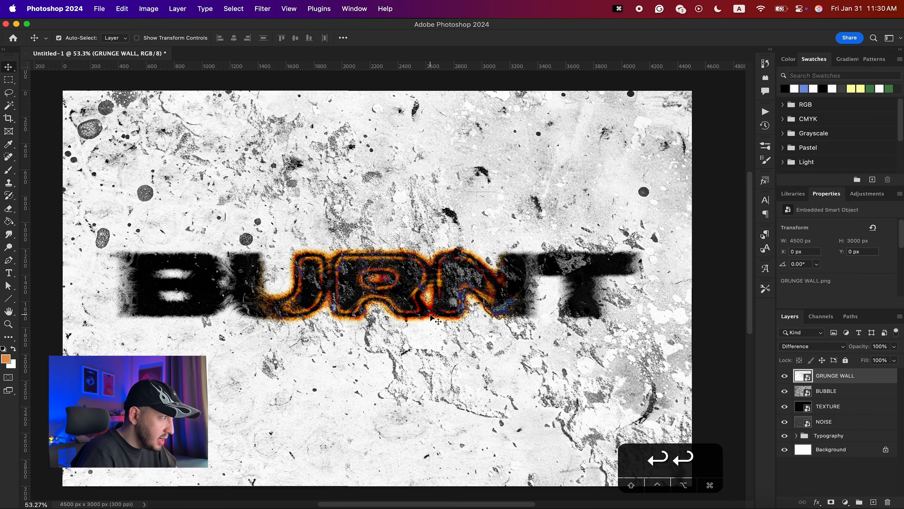
pyautogui.click(796, 349)
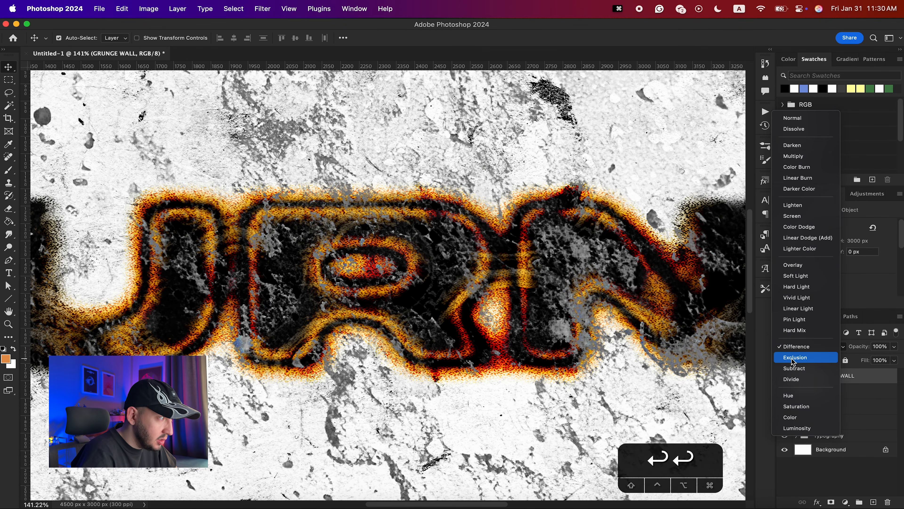
pyautogui.click(795, 349)
pyautogui.scroll(-10, 552, 338)
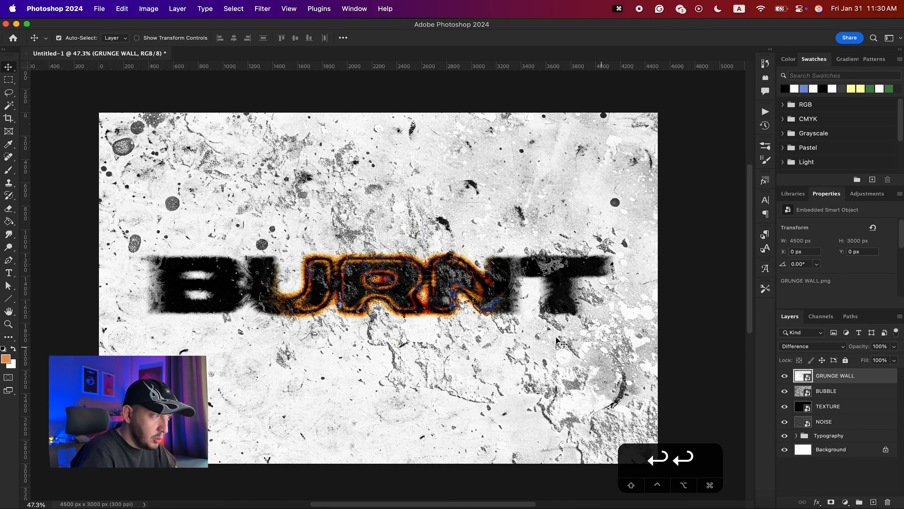
pyautogui.scroll(3, 382, 328)
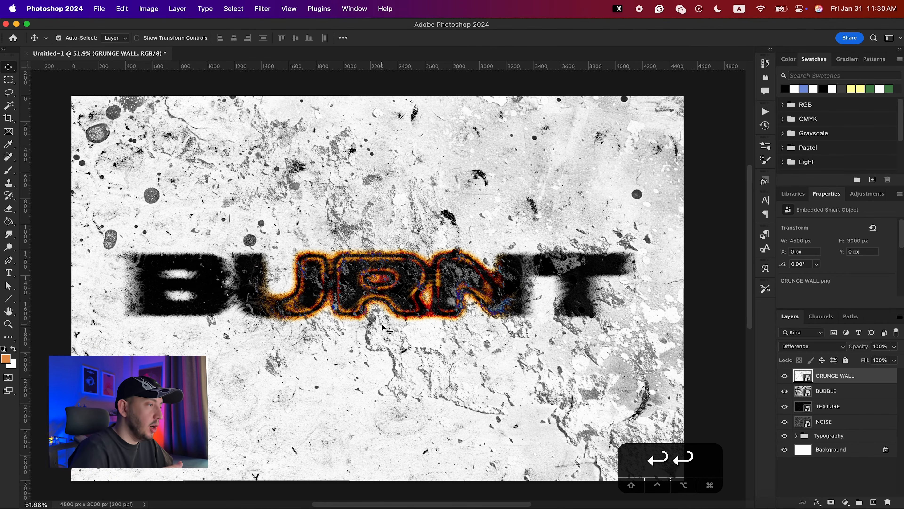
pyautogui.click(802, 347)
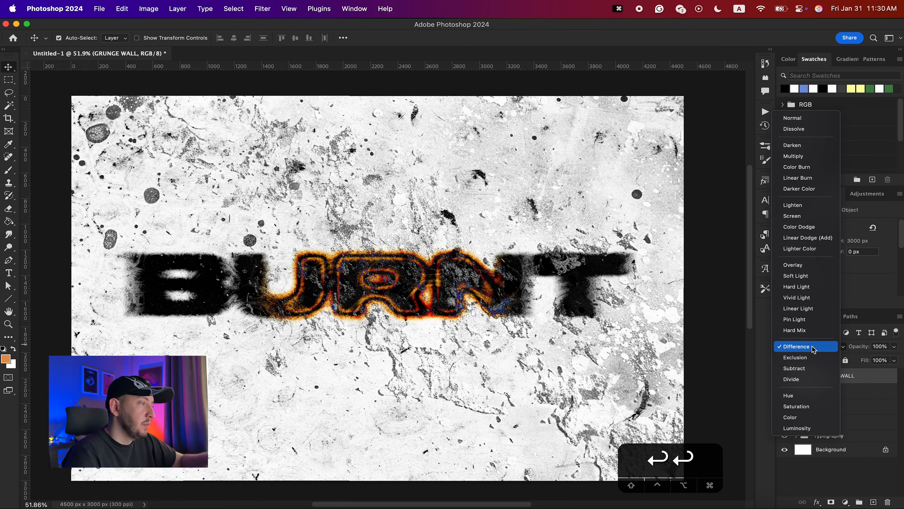
pyautogui.click(814, 348)
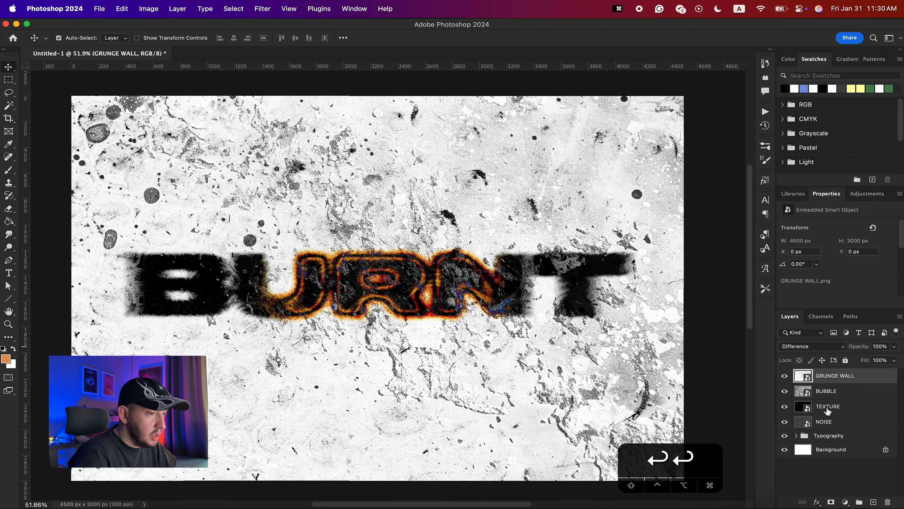
# - Group the GRUNGE WALL, BUBBLE, TEXTURE and NOISE layers and name the group Texture
pyautogui.keyDown('shift'); pyautogui.click(830, 422); pyautogui.keyUp('shift')
pyautogui.press('super+g')
pyautogui.doubleClick(822, 374)
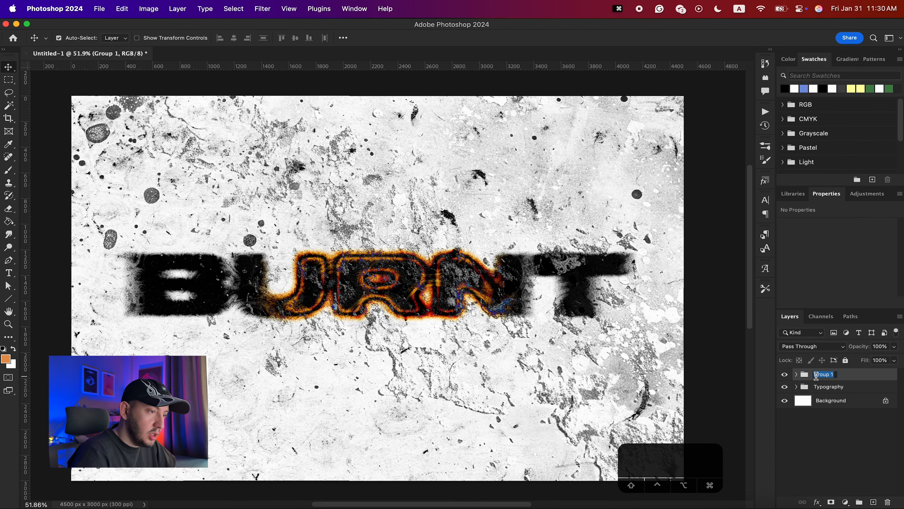
pyautogui.write('Texture')
pyautogui.press('Return')
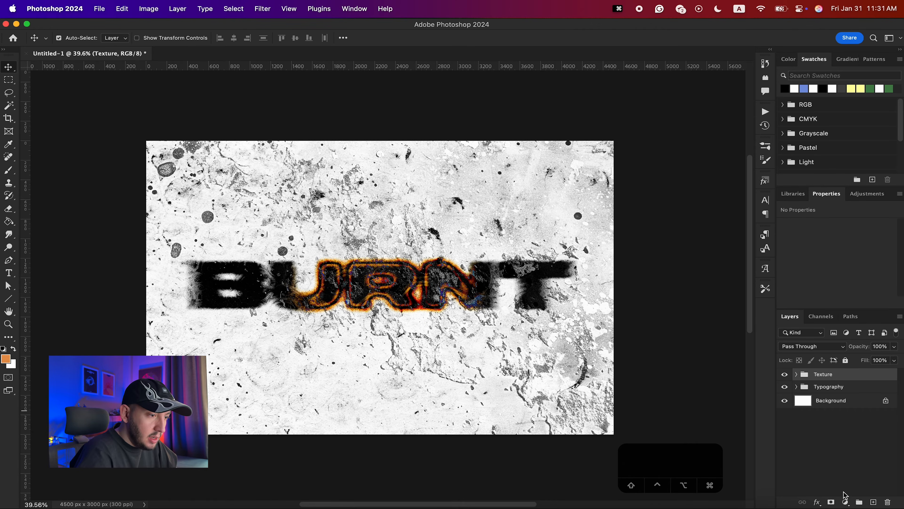
# - Add a Levels adjustment layer above the Texture group and pull its white input to about 197
pyautogui.click(846, 501)
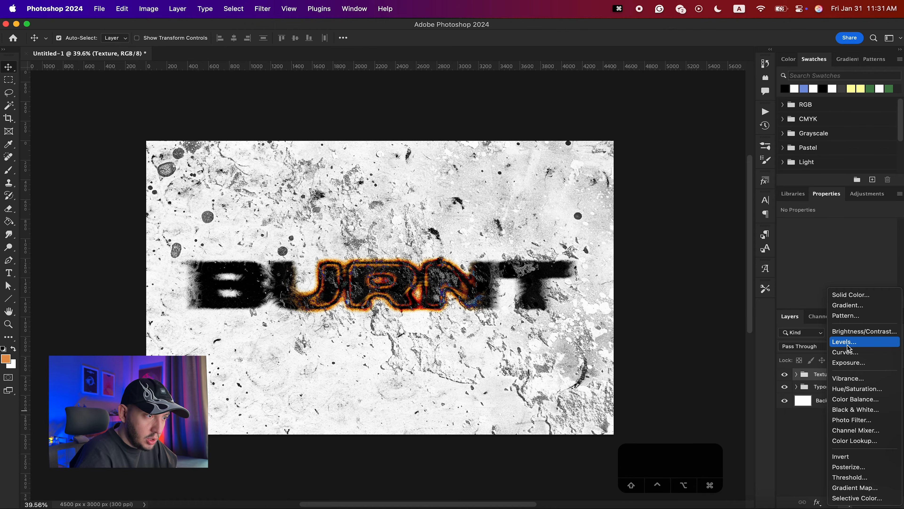
pyautogui.click(849, 345)
pyautogui.moveTo(889, 274); pyautogui.dragTo(877, 277)
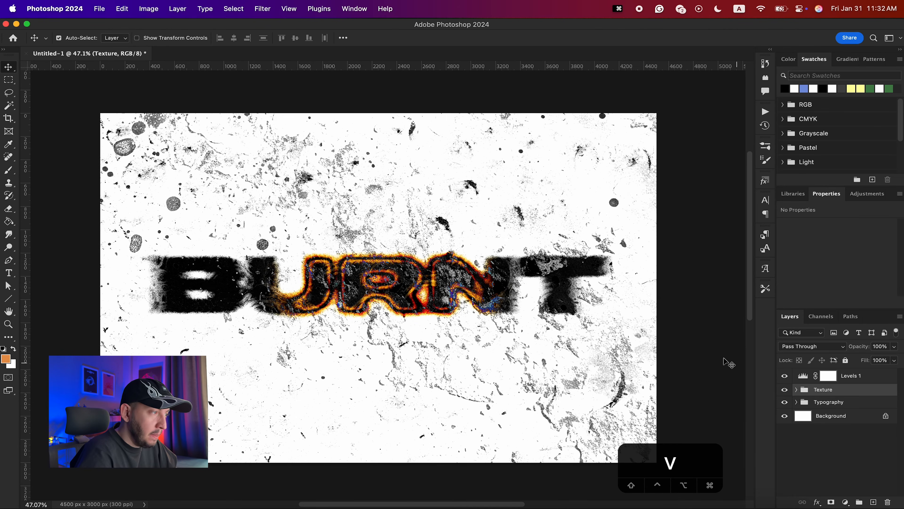
pyautogui.click(797, 389)
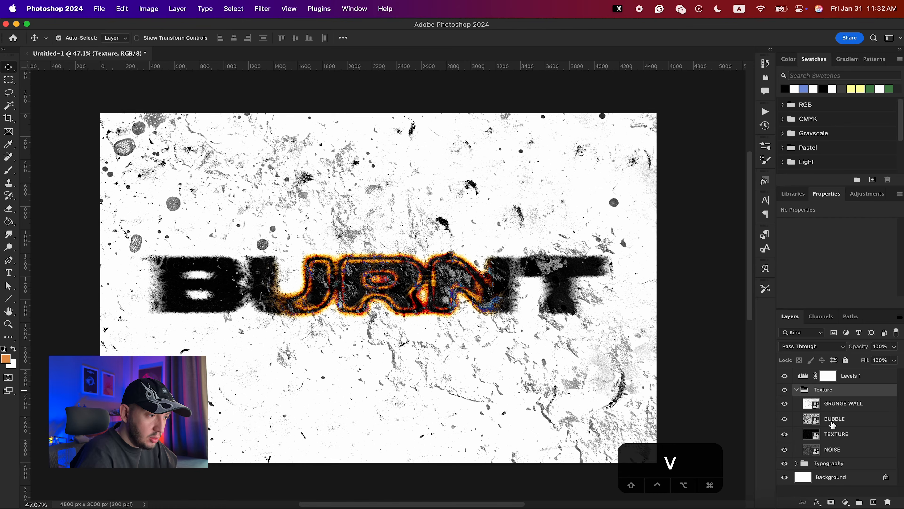
pyautogui.click(833, 422)
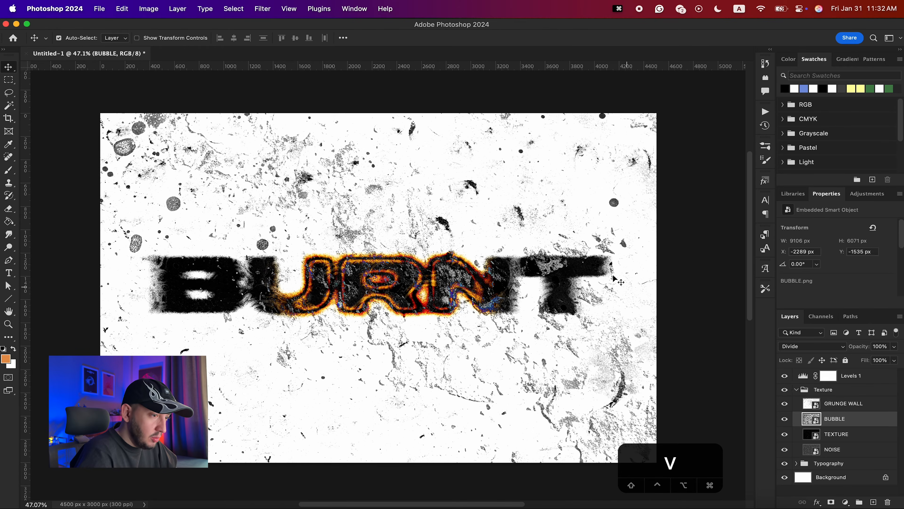
pyautogui.scroll(-2, 611, 266)
pyautogui.press('super+t')
pyautogui.moveTo(503, 244); pyautogui.dragTo(551, 300)
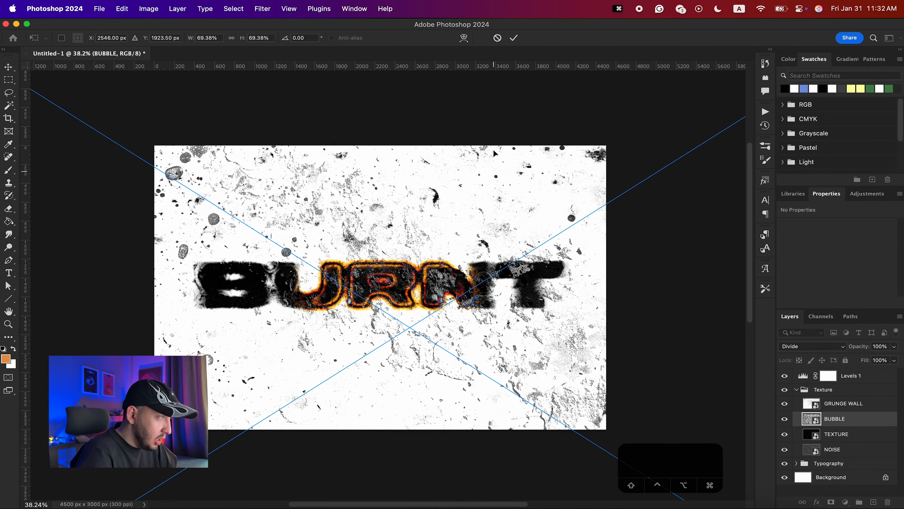
pyautogui.click(498, 38)
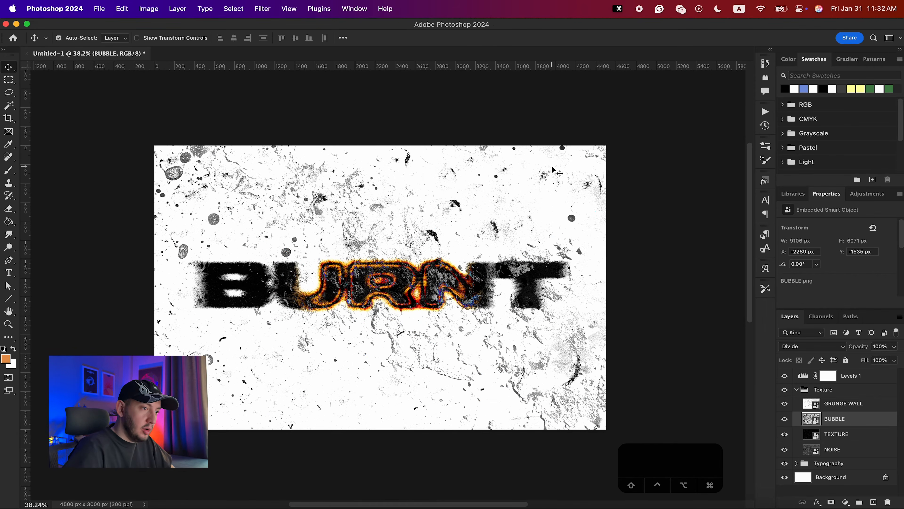
pyautogui.click(797, 389)
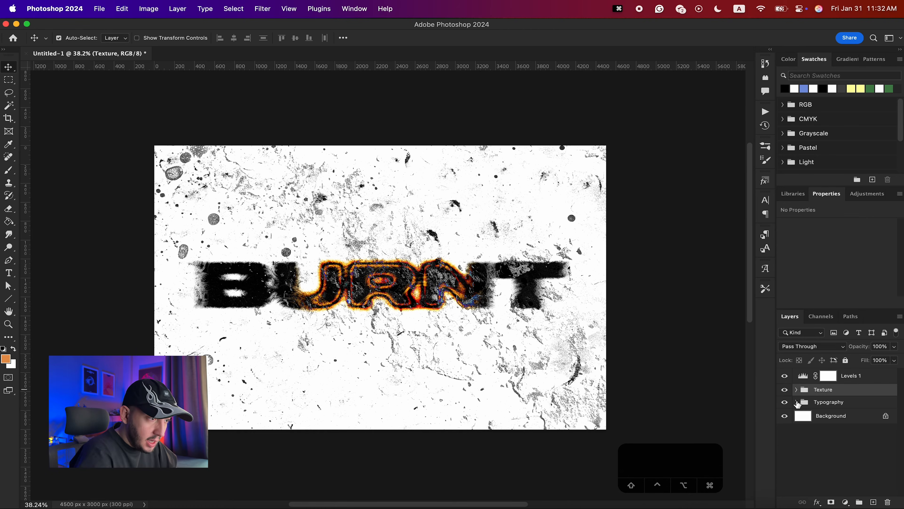
# - Paint over the letter B on the BURNT layer's mask with the Brush tool, reducing the brush to 800 px
pyautogui.click(797, 402)
pyautogui.scroll(-3, 812, 422)
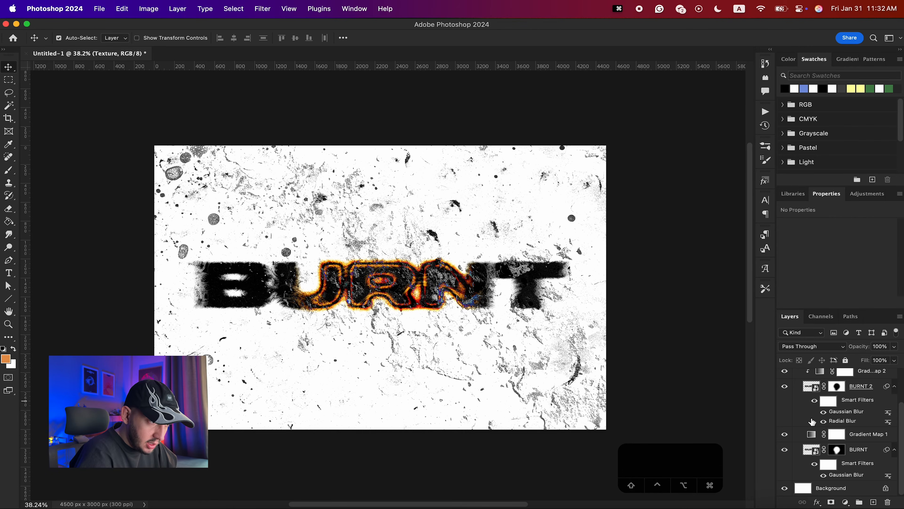
pyautogui.click(837, 450)
pyautogui.press('b')
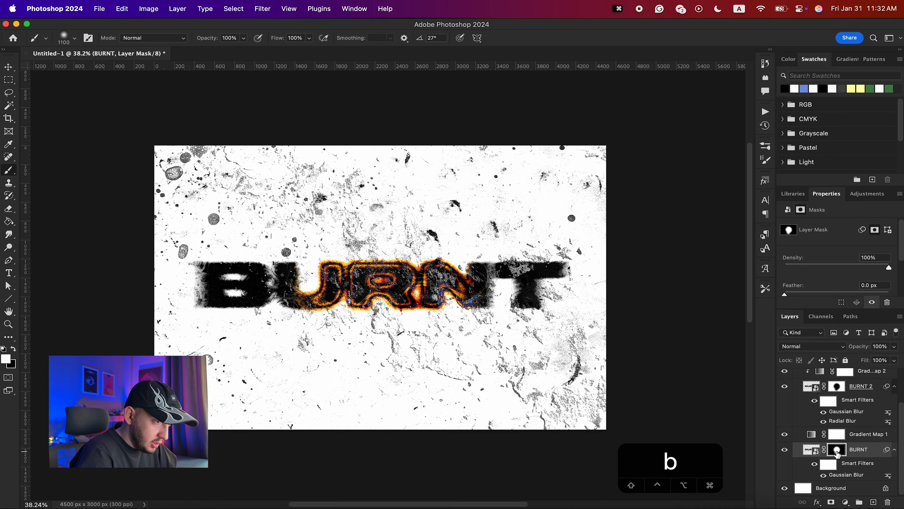
pyautogui.moveTo(222, 271); pyautogui.dragTo(213, 264)
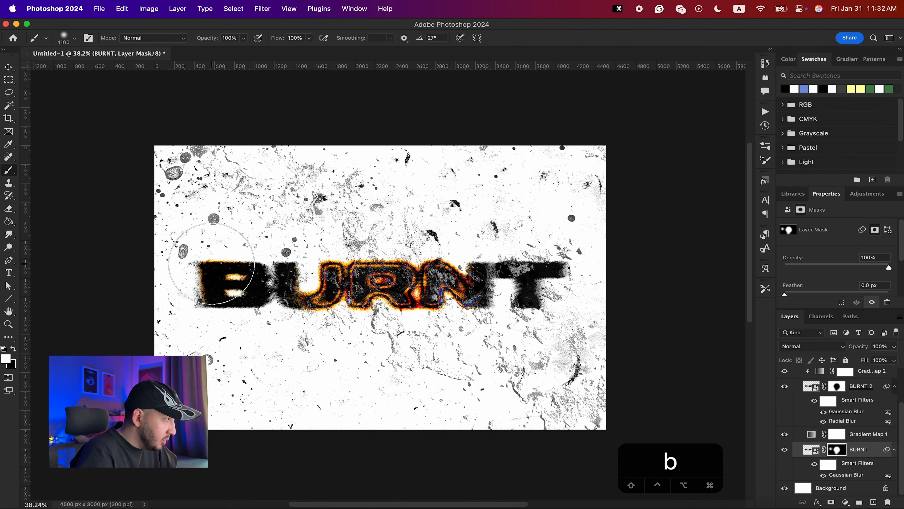
pyautogui.press('[')
pyautogui.press('[')
pyautogui.press('[')
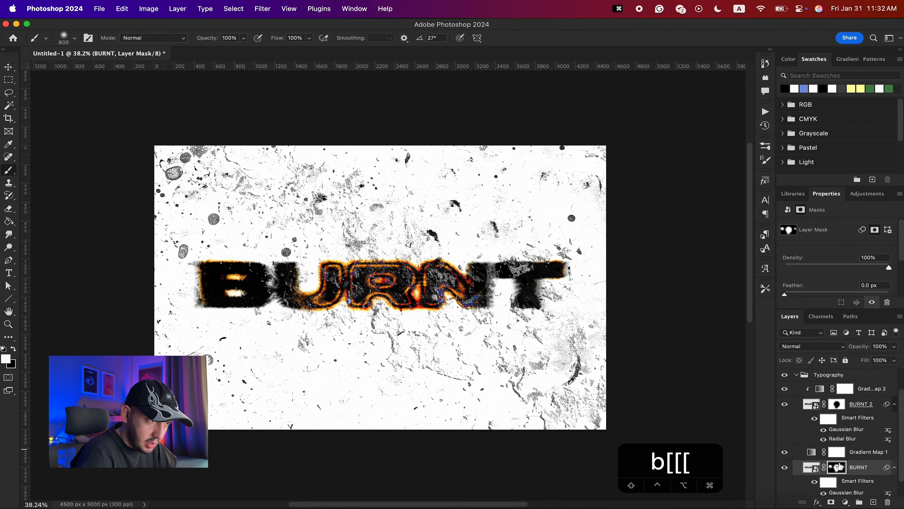
# - Copy the BURNT layer's mask onto BURNT 2, replacing its existing mask, and invert it
pyautogui.moveTo(844, 452); pyautogui.dragTo(837, 406)
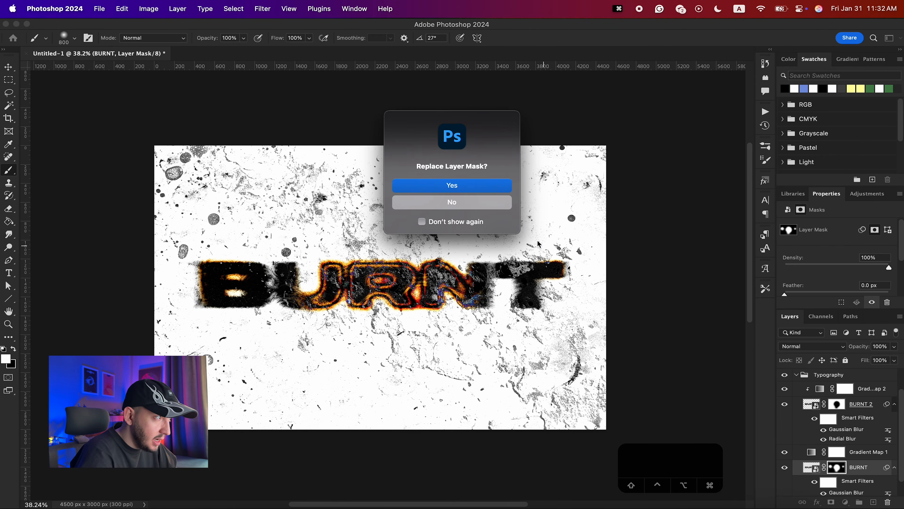
pyautogui.click(455, 186)
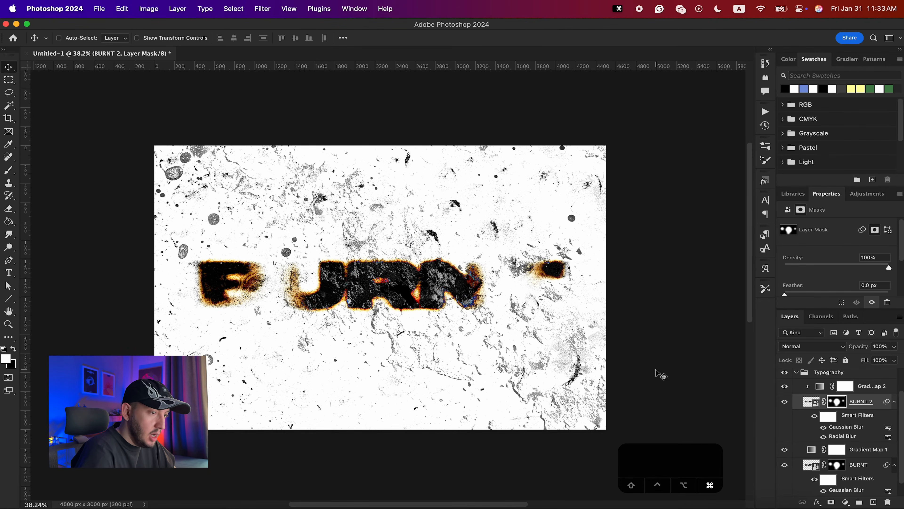
pyautogui.press('super+i')
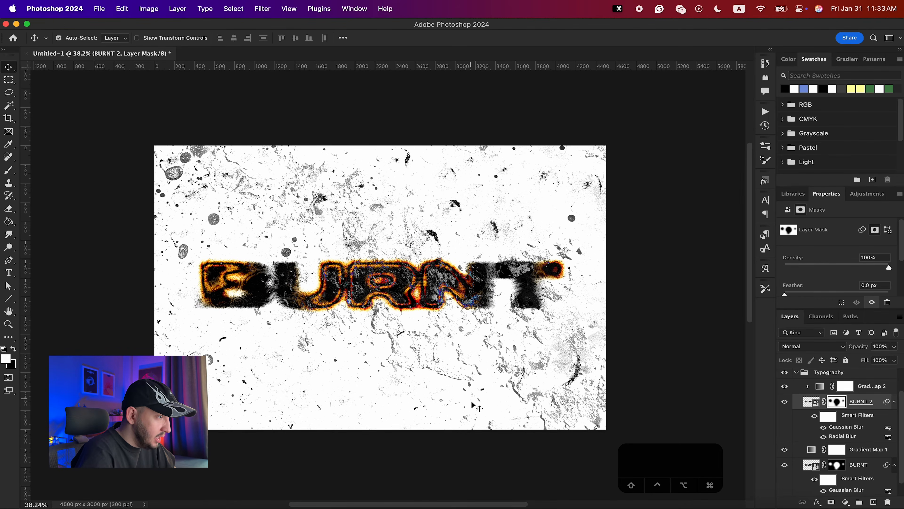
pyautogui.press('super+minus')
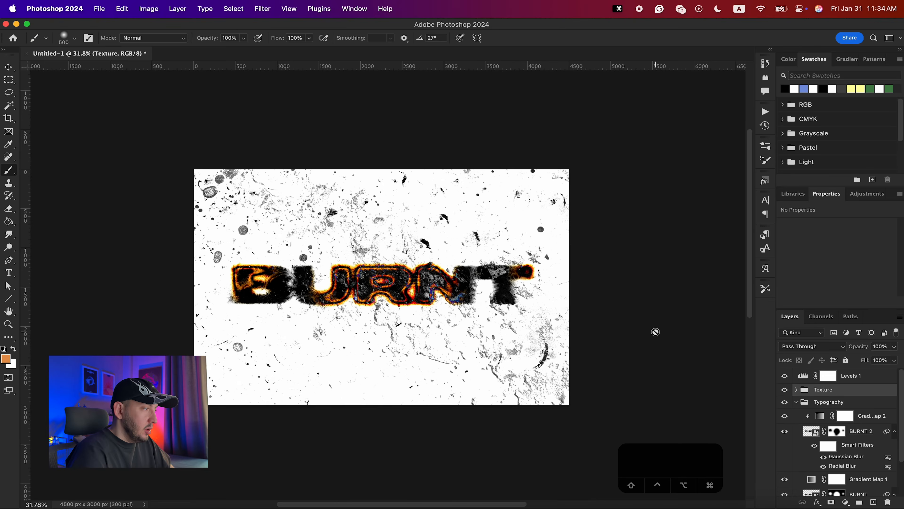
pyautogui.scroll(2, 443, 314)
pyautogui.press('v')
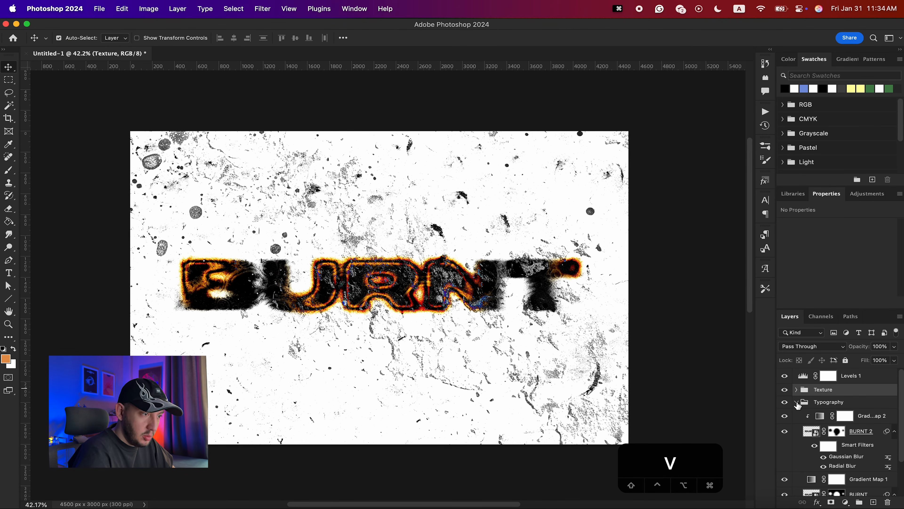
pyautogui.click(803, 380)
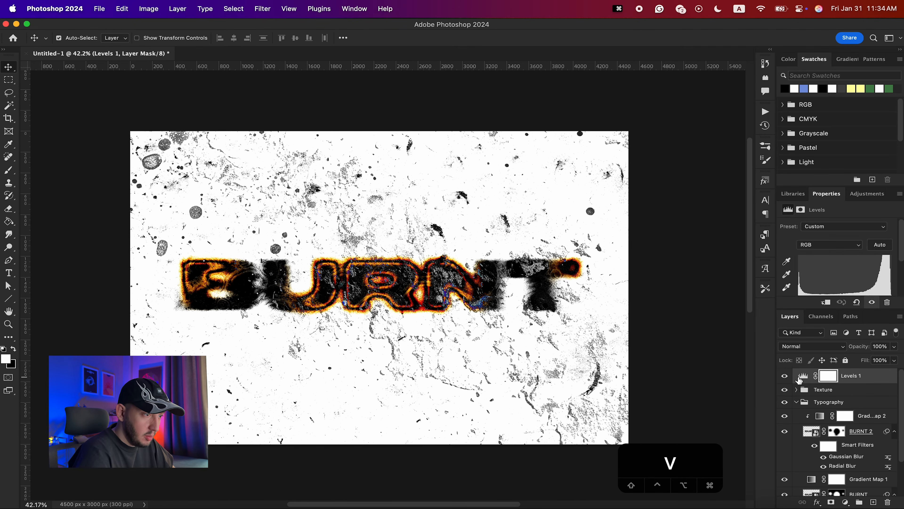
pyautogui.scroll(-2, 865, 275)
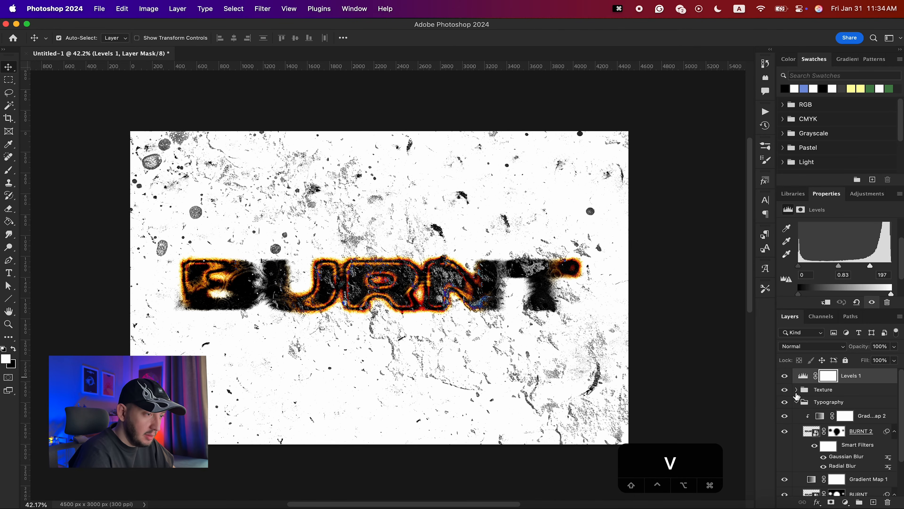
pyautogui.click(796, 389)
pyautogui.click(844, 406)
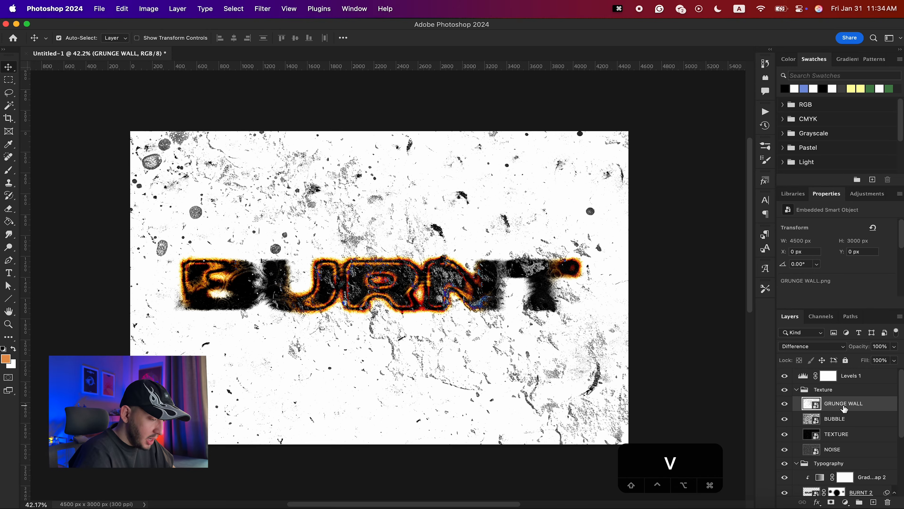
pyautogui.press('super+l')
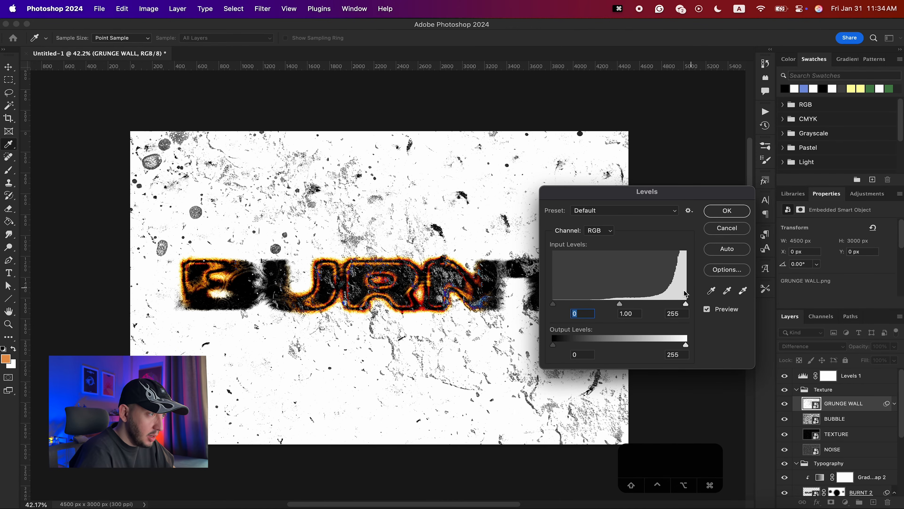
pyautogui.moveTo(620, 305); pyautogui.dragTo(584, 305)
pyautogui.click(727, 228)
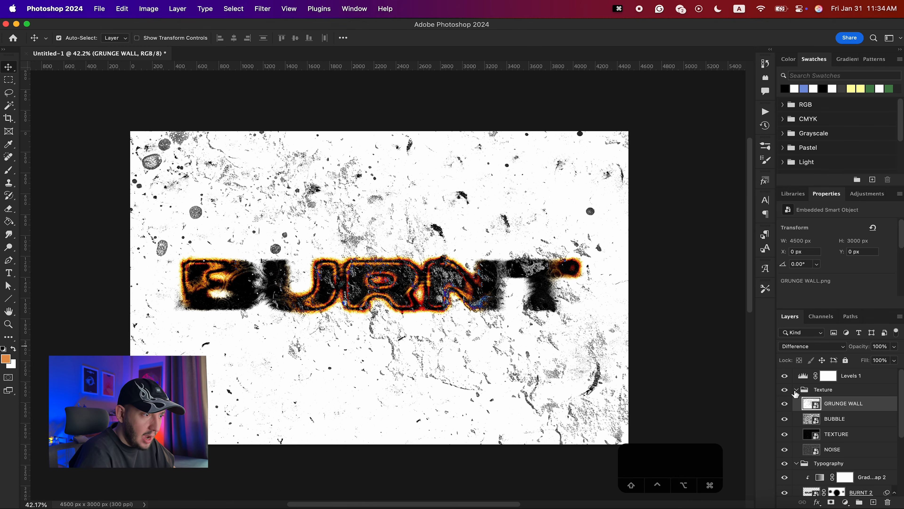
# - Invert the Background layer so it turns black
pyautogui.click(797, 390)
pyautogui.click(796, 402)
pyautogui.click(796, 389)
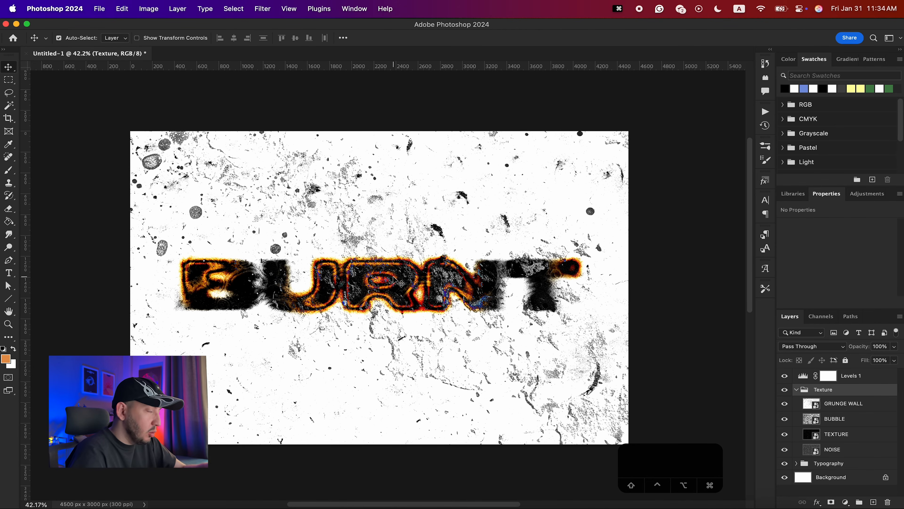
pyautogui.click(806, 481)
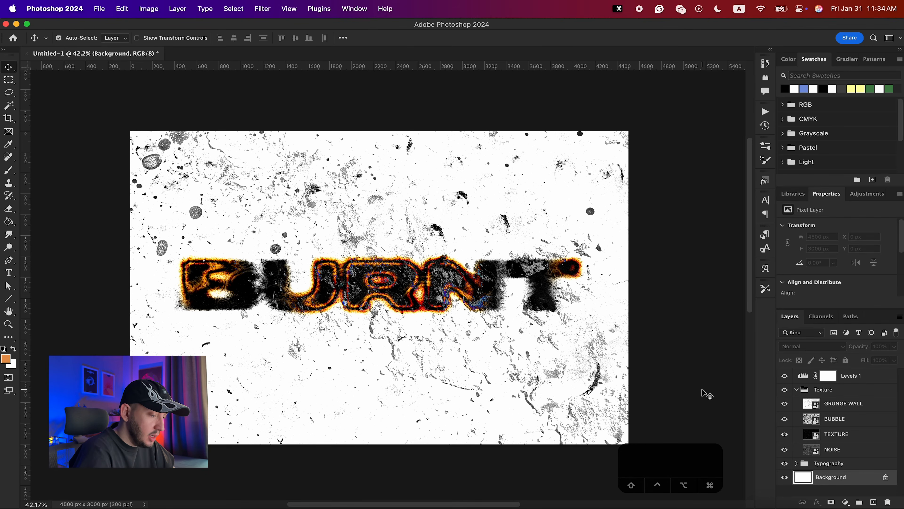
pyautogui.press('super+i')
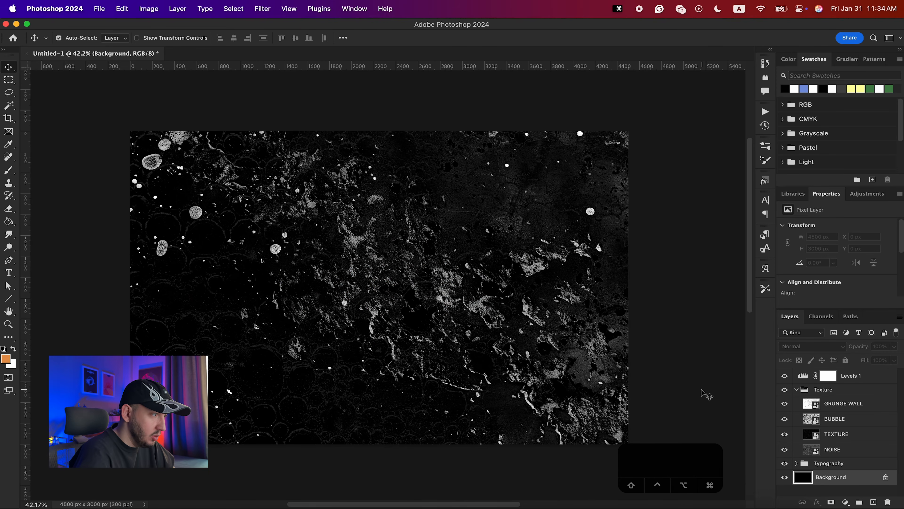
# - Open the BURNT smart object, set its text colour to ffffff, and save the smart object
pyautogui.click(796, 463)
pyautogui.scroll(-1, 840, 414)
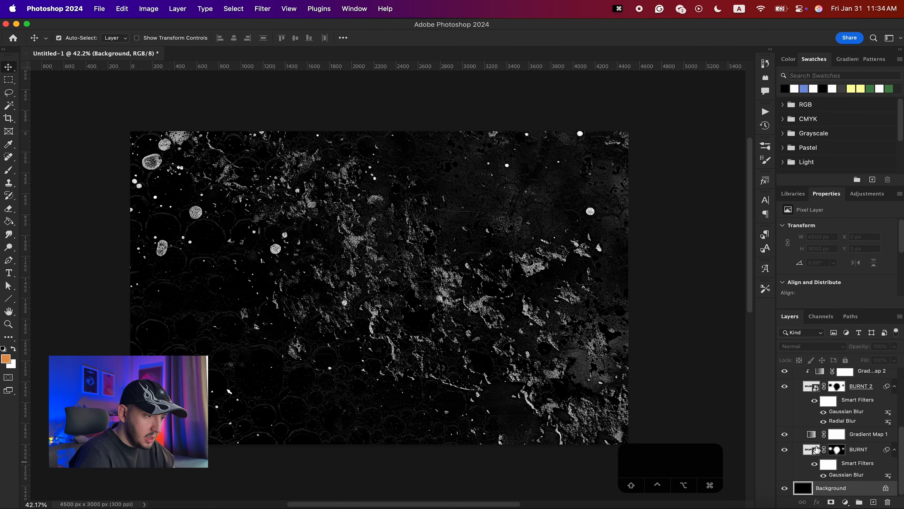
pyautogui.doubleClick(809, 451)
pyautogui.scroll(-2, 850, 251)
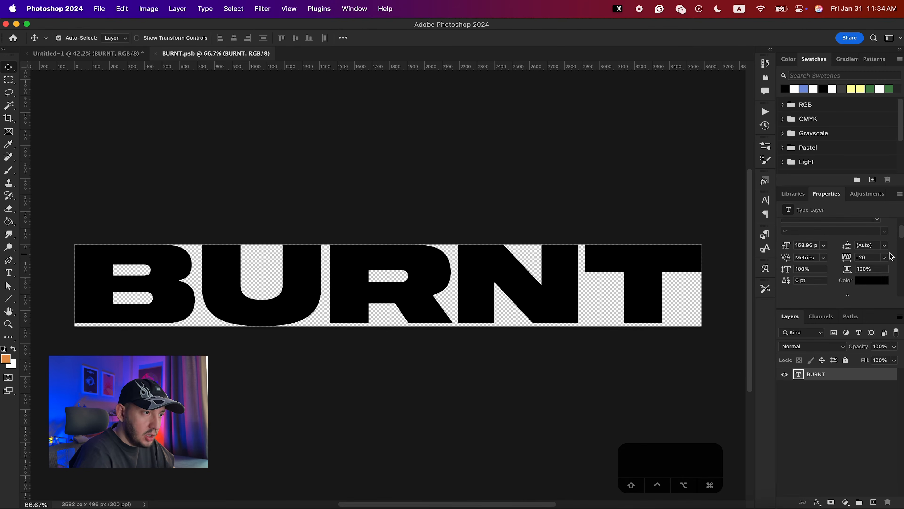
pyautogui.click(872, 281)
pyautogui.write('ffffff')
pyautogui.press('Return')
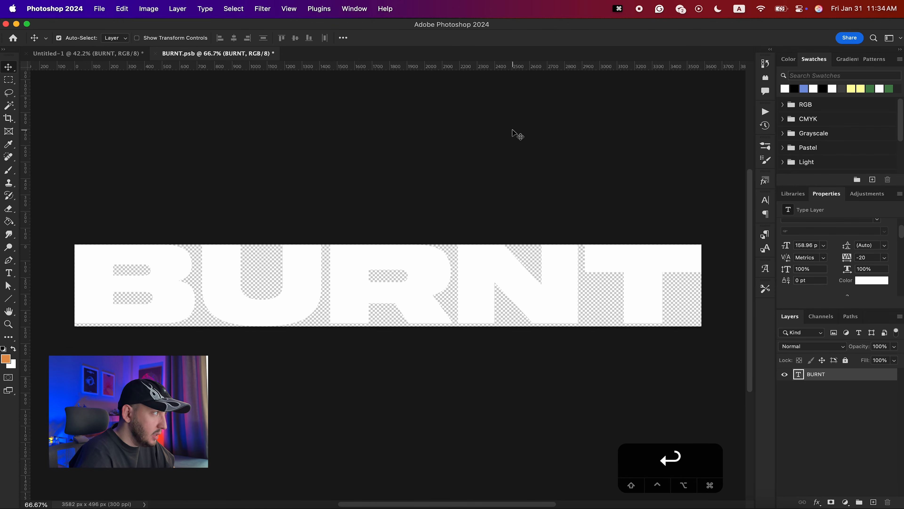
pyautogui.press('super+s')
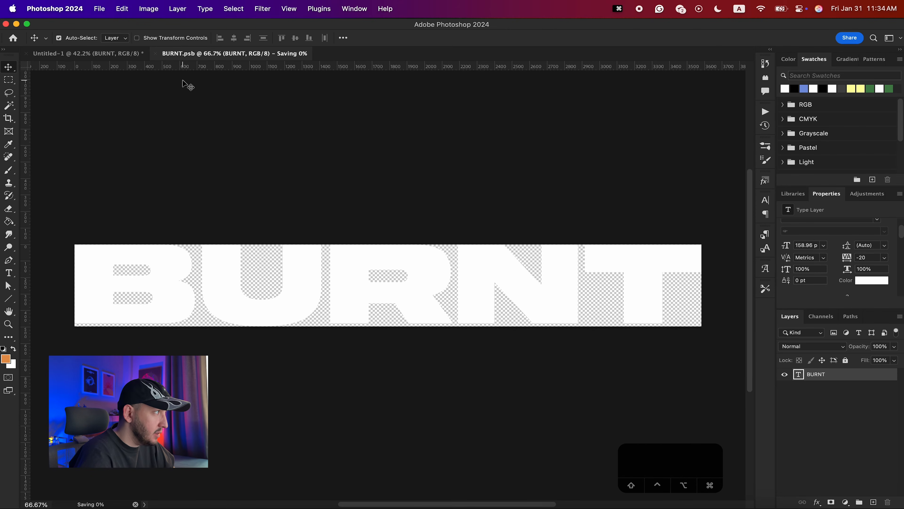
# - Reopen the BURNT smart object from the main document and retype its text as text
pyautogui.click(82, 54)
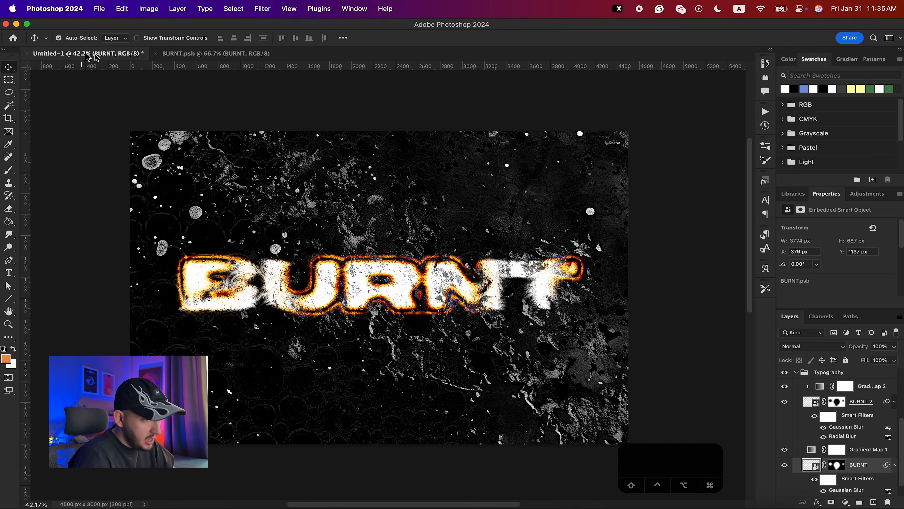
pyautogui.doubleClick(807, 468)
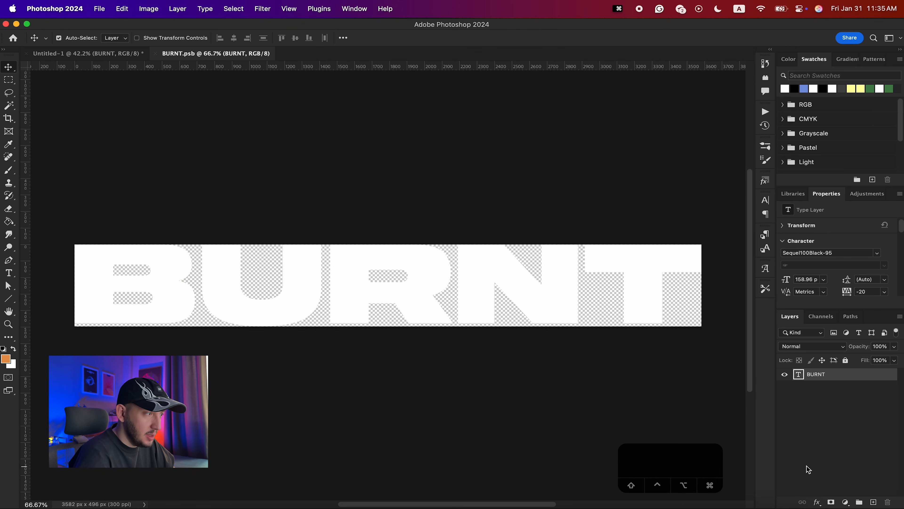
pyautogui.doubleClick(466, 283)
pyautogui.write('text')
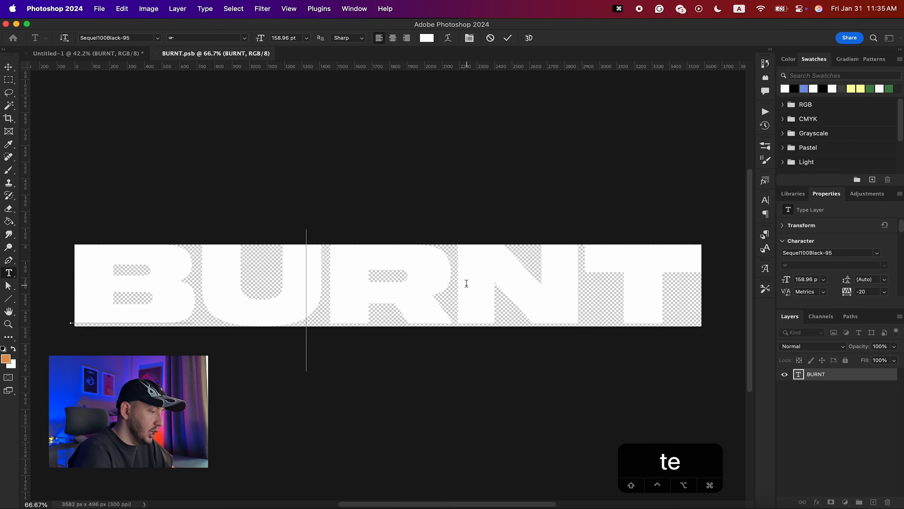
# - Move the text layer to the right to centre it in the smart object canvas, then save it
pyautogui.press('super+t')
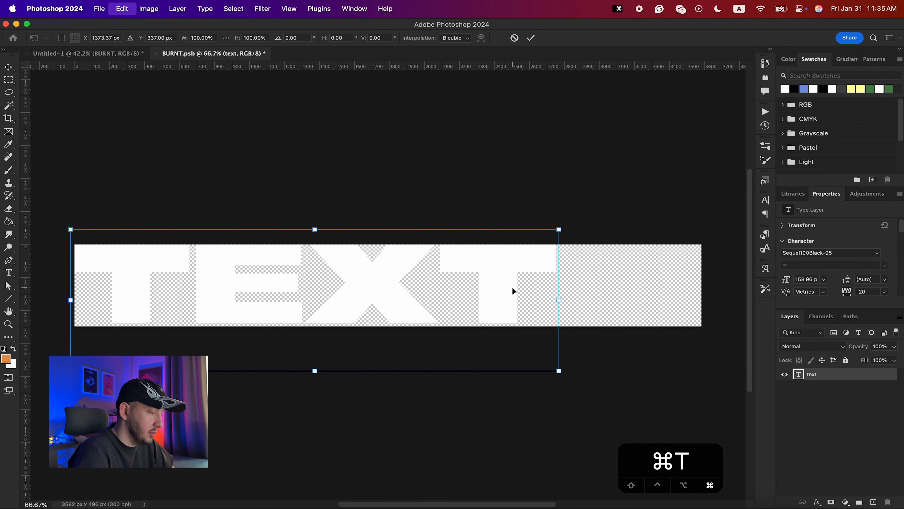
pyautogui.moveTo(513, 289); pyautogui.dragTo(586, 292)
pyautogui.press('Return')
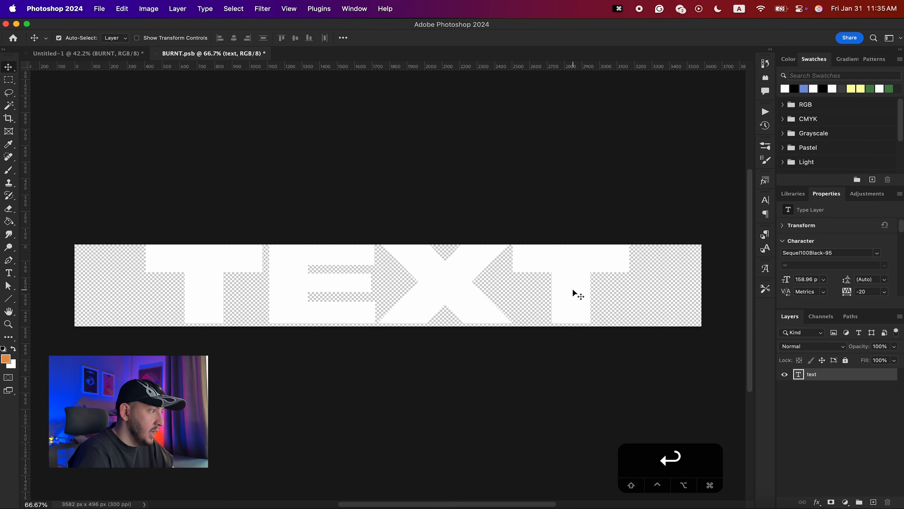
pyautogui.press('super+s')
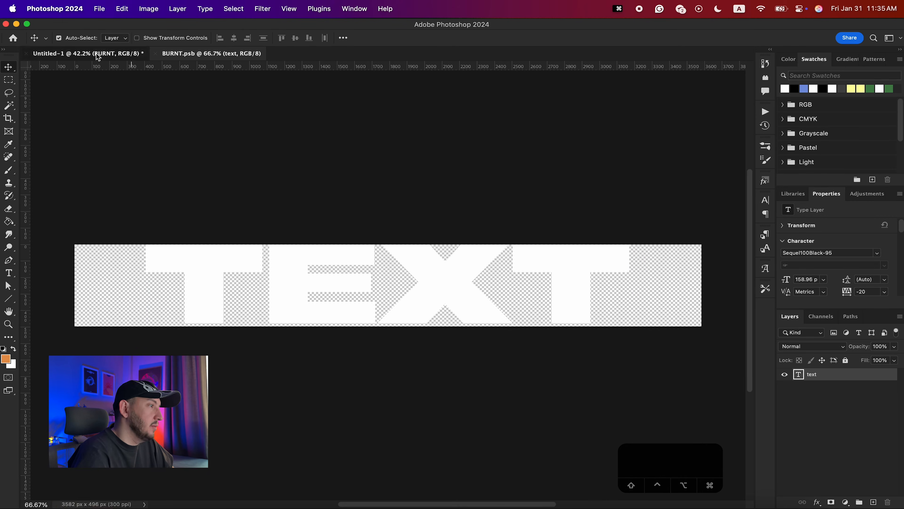
# - Switch between the main document and the BURNT smart object to review the updated text effect
pyautogui.click(97, 54)
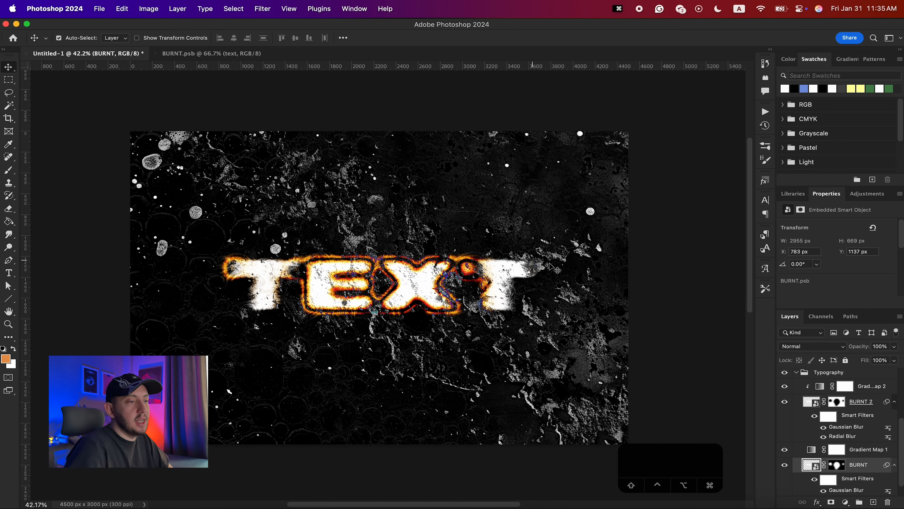
pyautogui.click(796, 372)
pyautogui.click(797, 402)
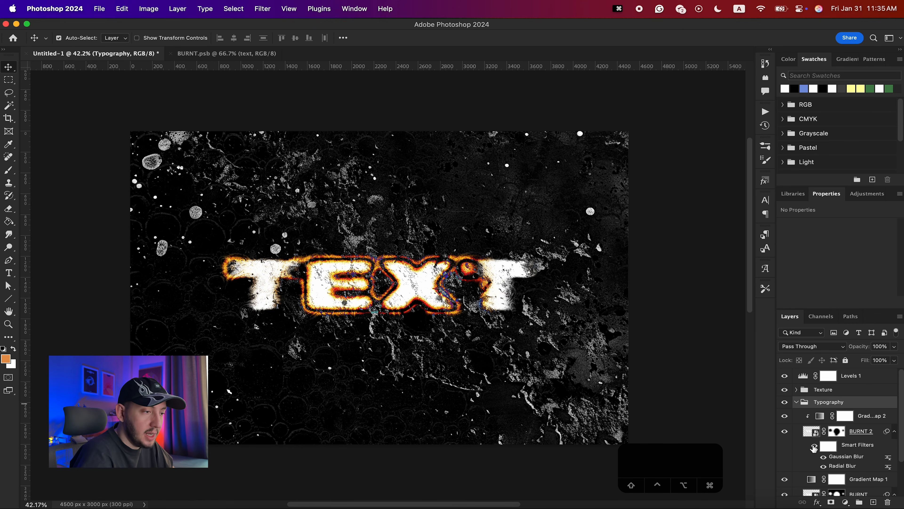
pyautogui.scroll(-3, 815, 450)
pyautogui.scroll(4, 809, 417)
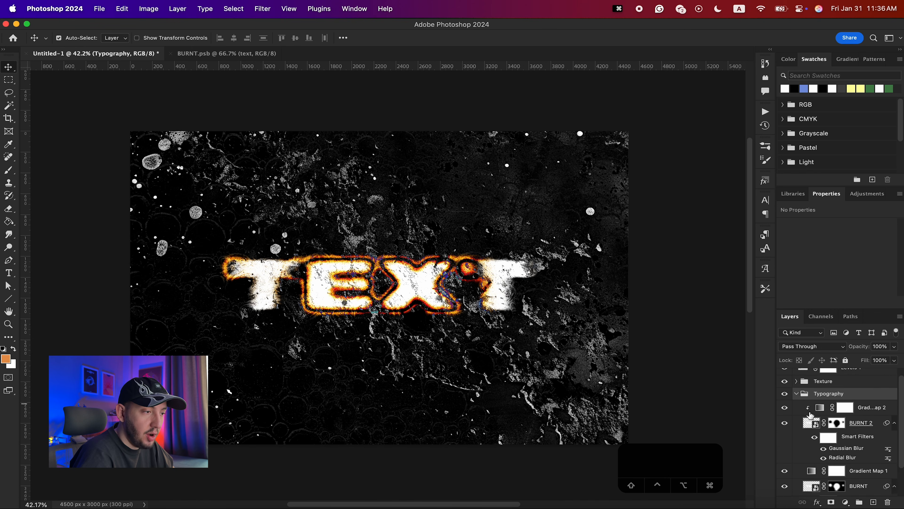
pyautogui.scroll(-4, 810, 417)
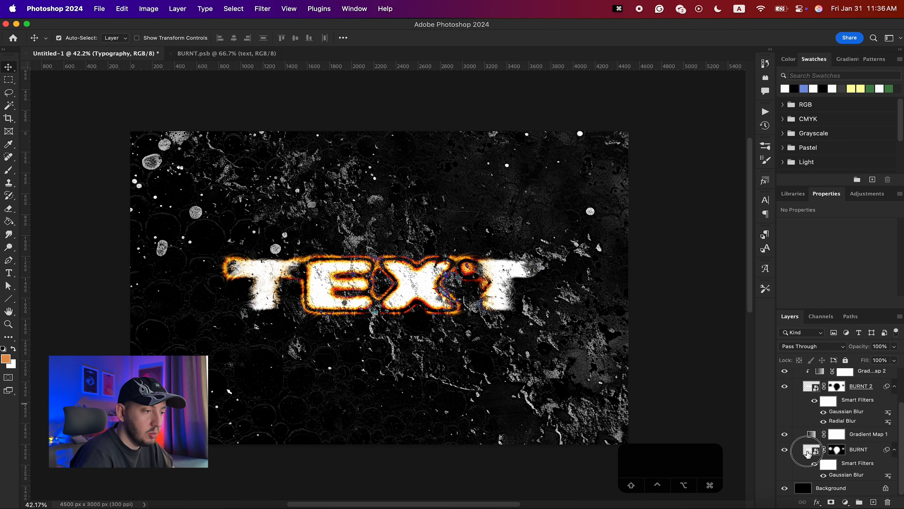
pyautogui.click(812, 451)
pyautogui.doubleClick(810, 449)
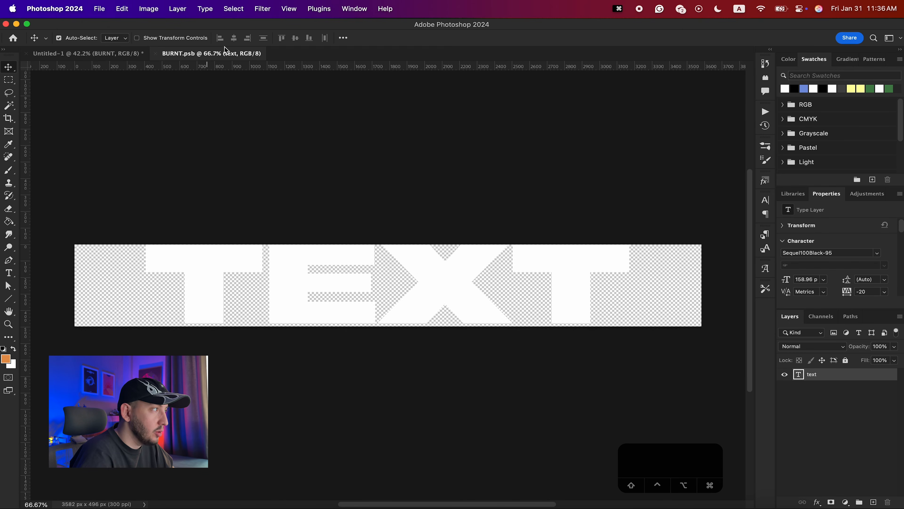
pyautogui.click(155, 54)
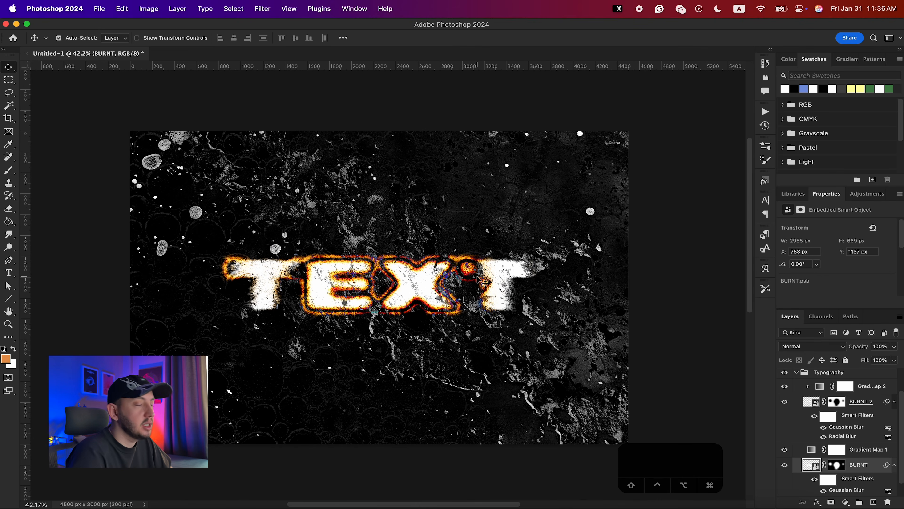